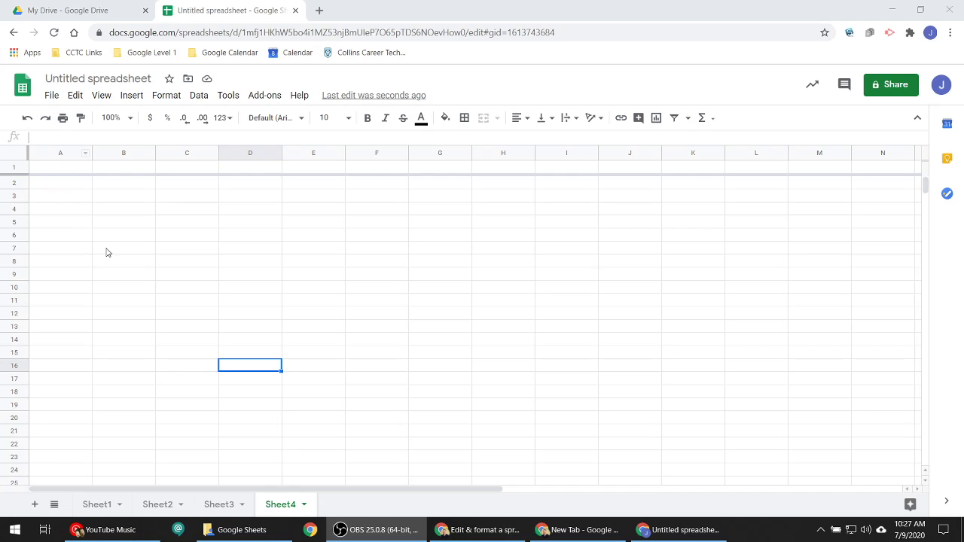
- Enter "sdgfasd" in cell D11 and try undoing and redoing the entry, leaving it undone
{"action": "left_click", "coordinate": [251, 299]}
{"action": "type", "text": "sdgfasd"}
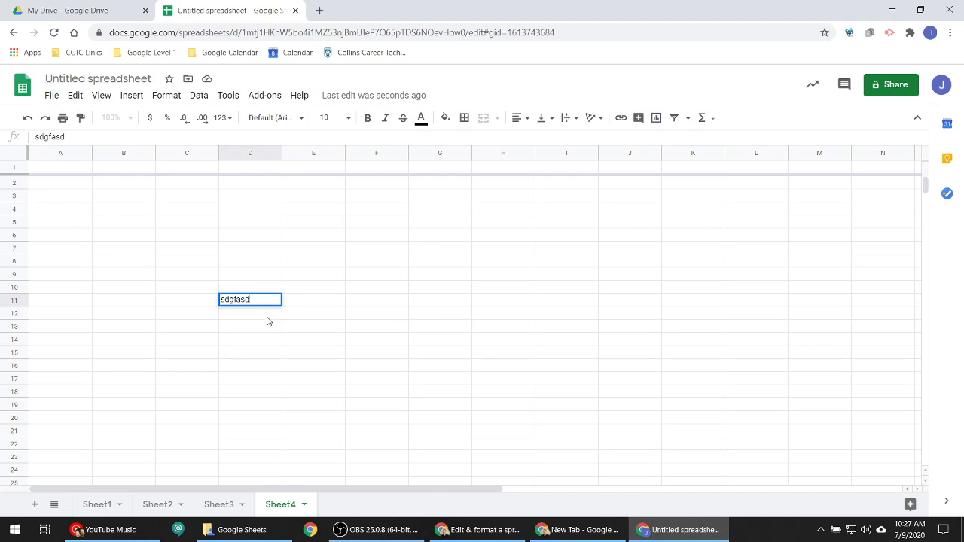
{"action": "key", "text": "Return"}
{"action": "left_click", "coordinate": [25, 120]}
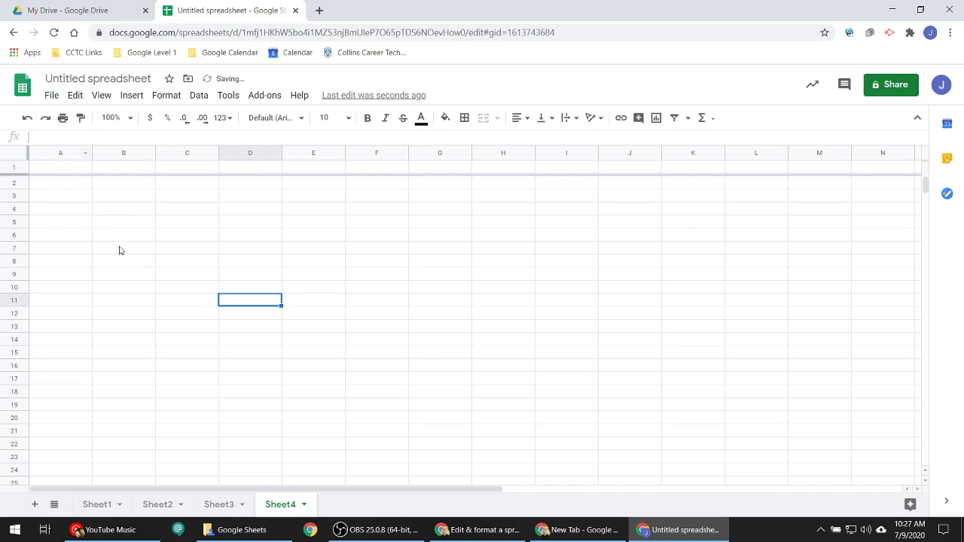
{"action": "left_click", "coordinate": [43, 120]}
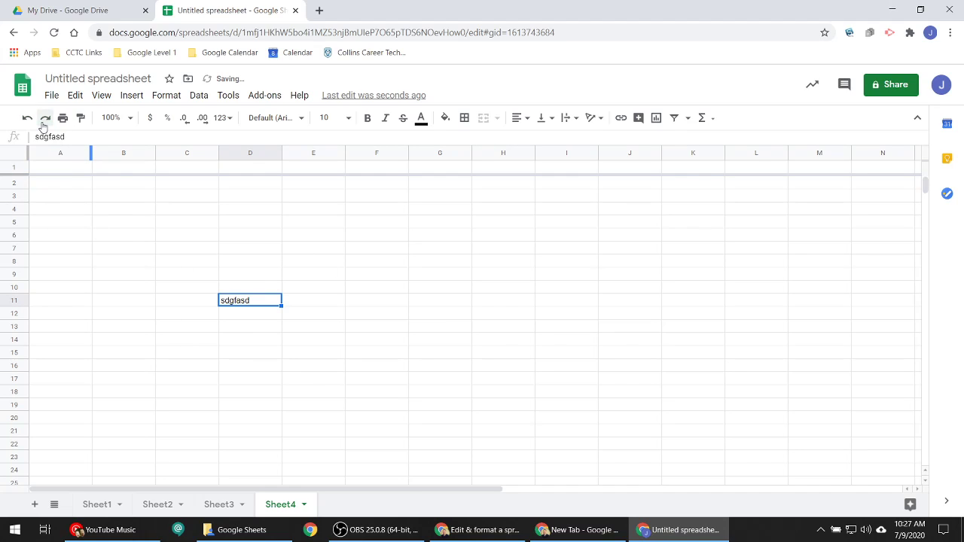
{"action": "key", "text": "ctrl+z"}
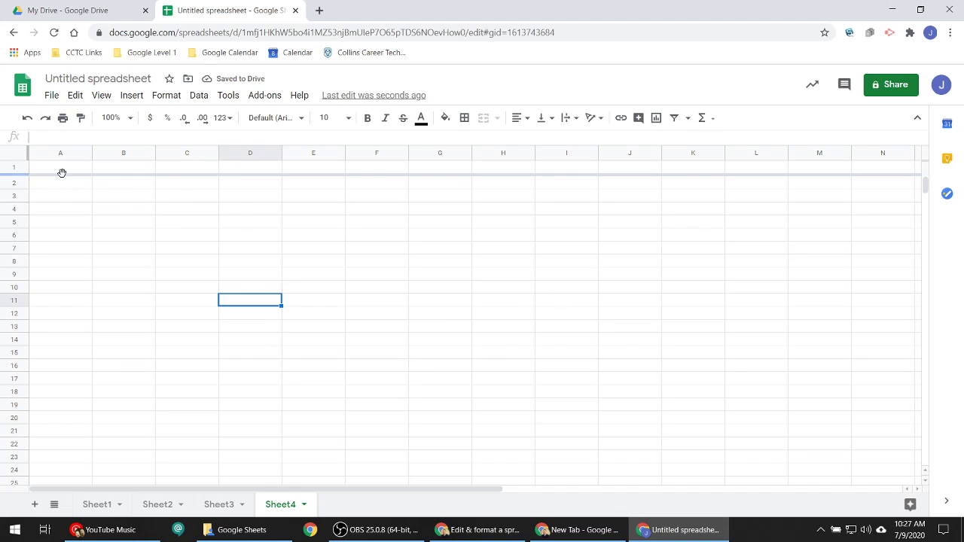
- Practise selecting all of row 1, all of column A and the cell range C5:H24
{"action": "left_click", "coordinate": [17, 167]}
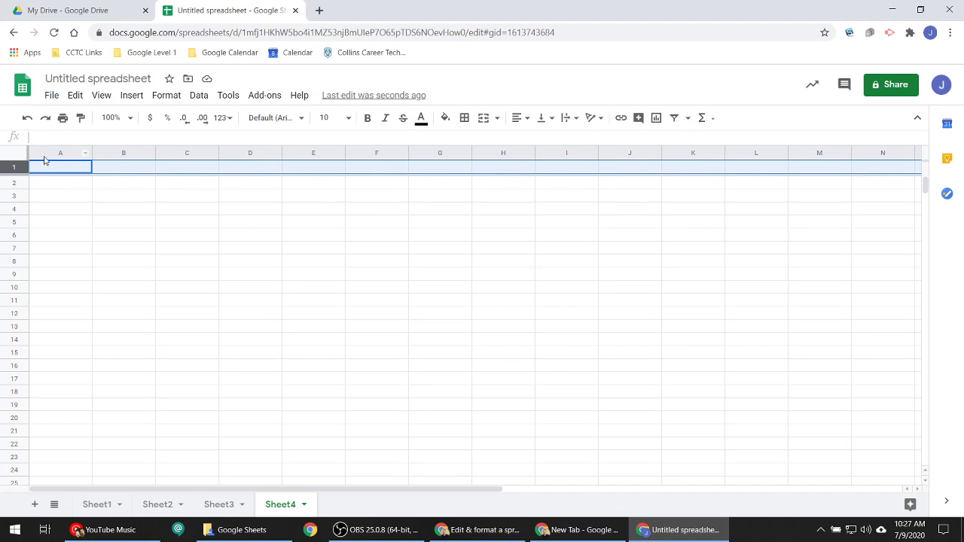
{"action": "left_click", "coordinate": [52, 153]}
{"action": "left_click", "coordinate": [207, 251]}
{"action": "left_click", "coordinate": [258, 304]}
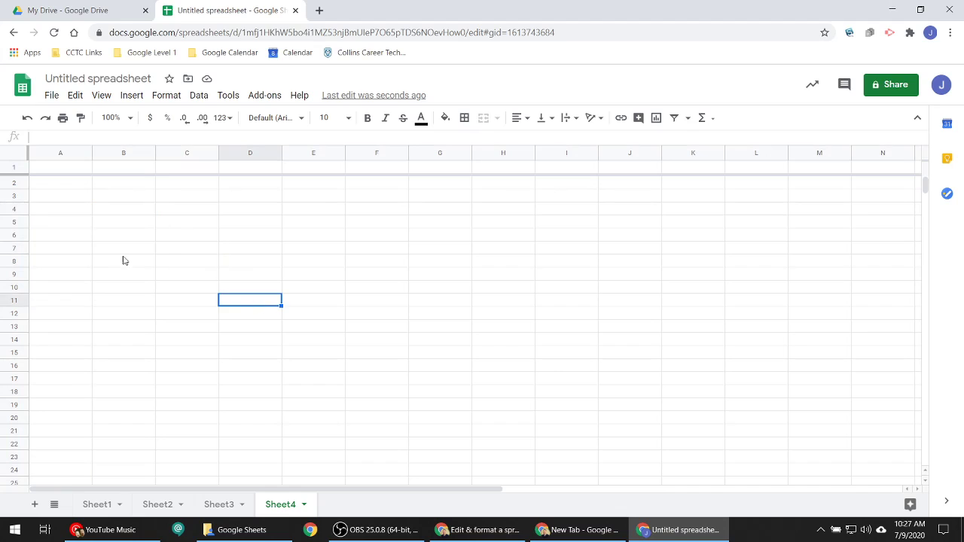
{"action": "left_click", "coordinate": [35, 157]}
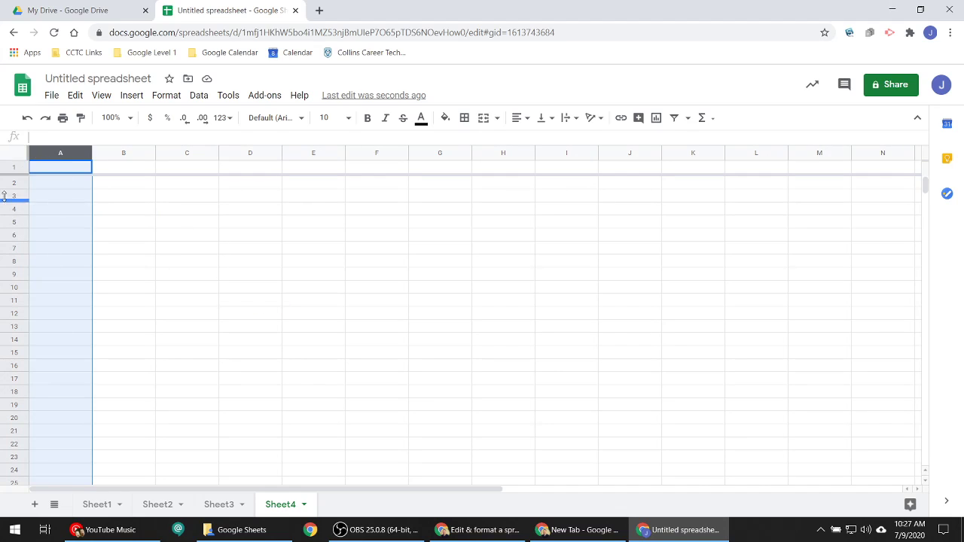
{"action": "left_click", "coordinate": [18, 166]}
{"action": "left_click_drag", "start_coordinate": [196, 226], "coordinate": [519, 470]}
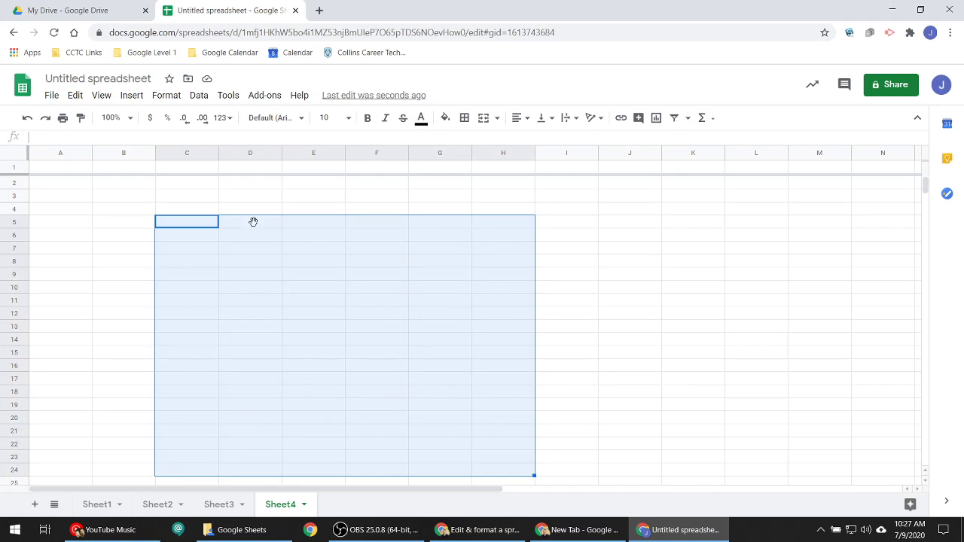
{"action": "left_click", "coordinate": [72, 250]}
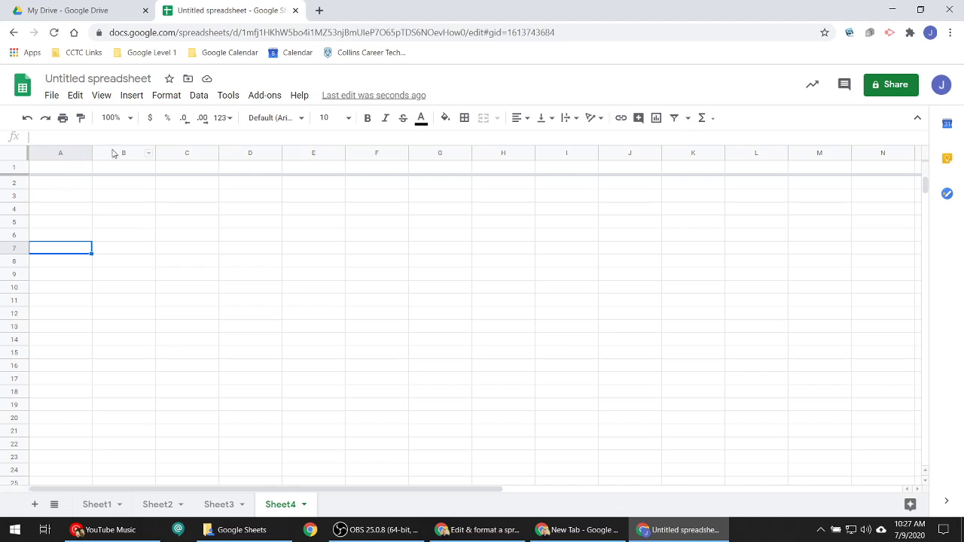
- Practise selecting several whole columns, A through G, and several whole rows, 4 through 11
{"action": "left_click", "coordinate": [73, 155]}
{"action": "left_click_drag", "start_coordinate": [89, 153], "coordinate": [422, 154]}
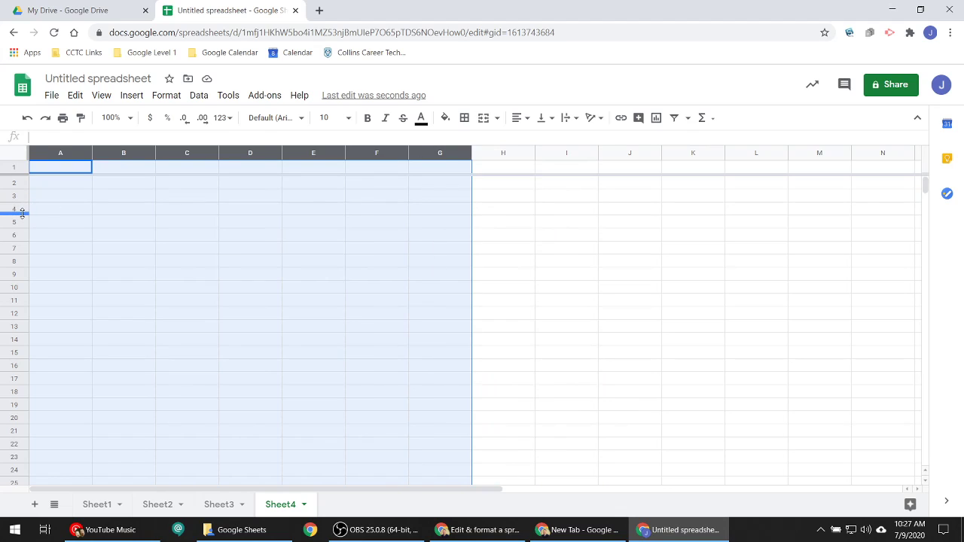
{"action": "left_click", "coordinate": [66, 210]}
{"action": "left_click_drag", "start_coordinate": [14, 209], "coordinate": [25, 299]}
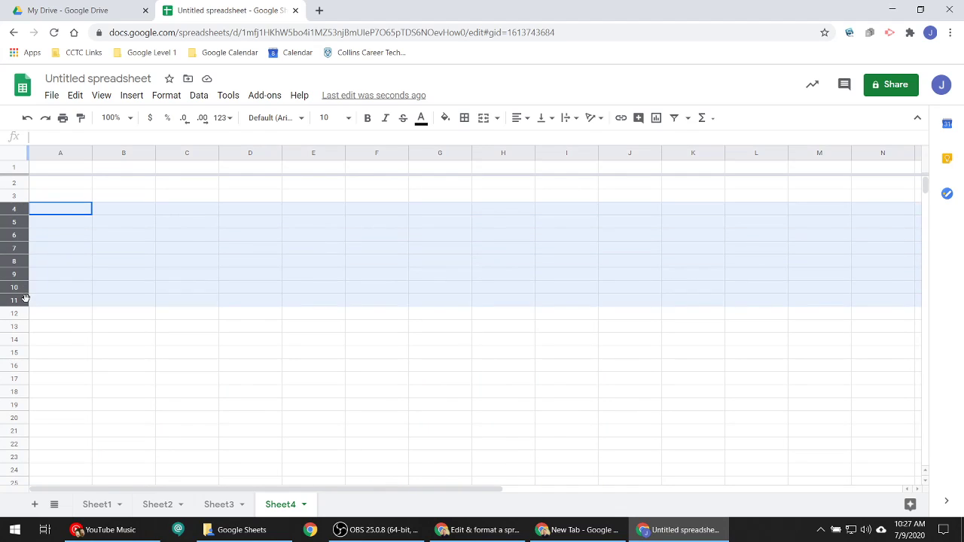
{"action": "left_click", "coordinate": [201, 315]}
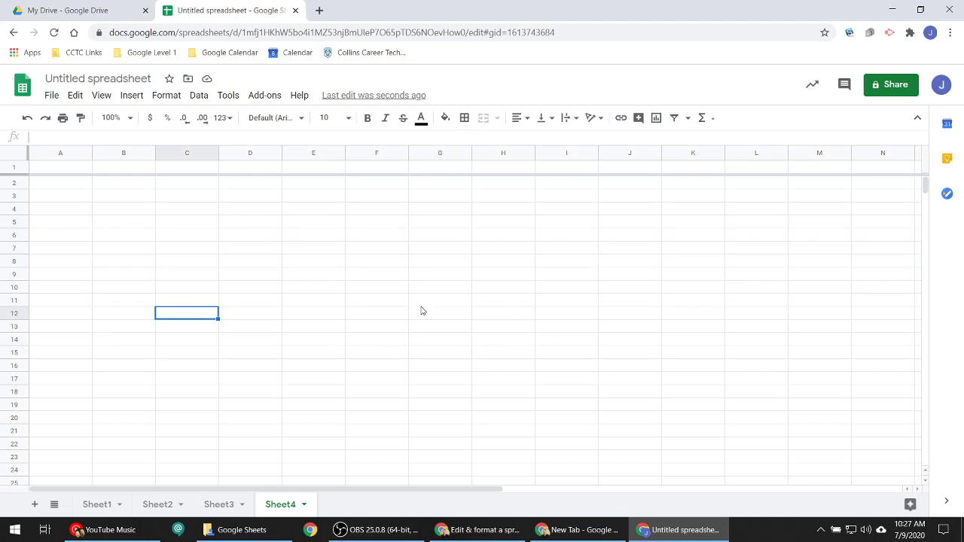
- Enter the column headers "Student Name" in cell A1 and "Home School" in cell B1
{"action": "left_click", "coordinate": [78, 168]}
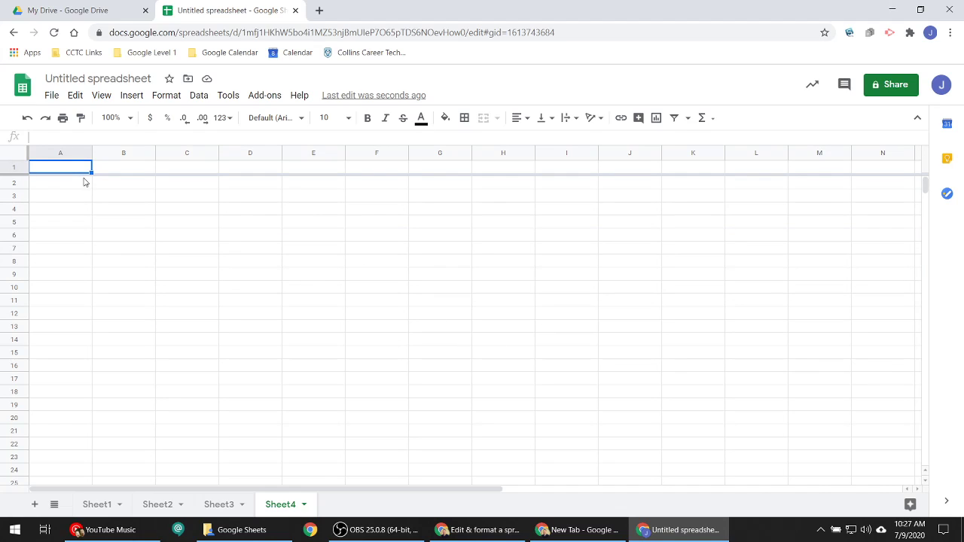
{"action": "type", "text": "Studne"}
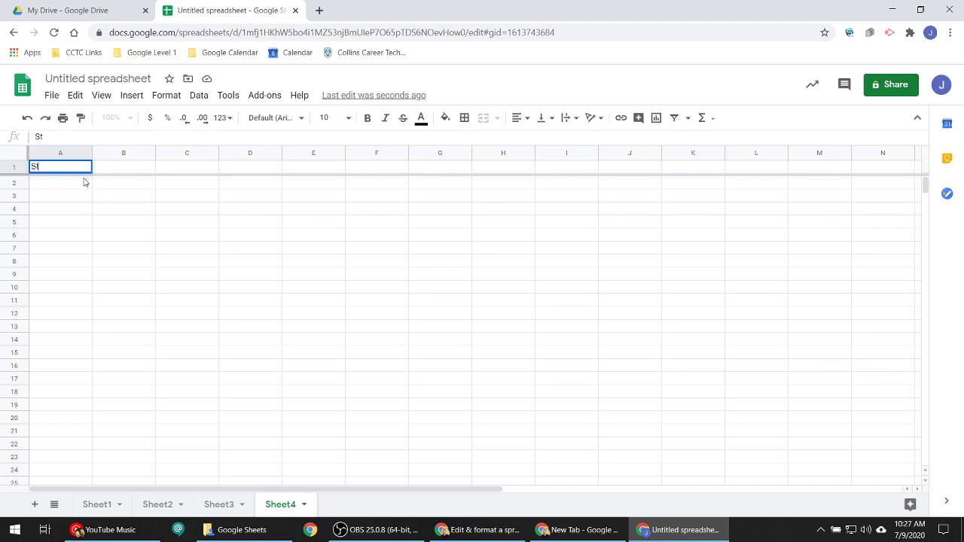
{"action": "key", "text": "BackSpace"}
{"action": "key", "text": "BackSpace"}
{"action": "type", "text": "dent Na,e"}
{"action": "key", "text": "BackSpace"}
{"action": "key", "text": "BackSpace"}
{"action": "type", "text": "me"}
{"action": "key", "text": "Tab"}
{"action": "type", "text": "H"}
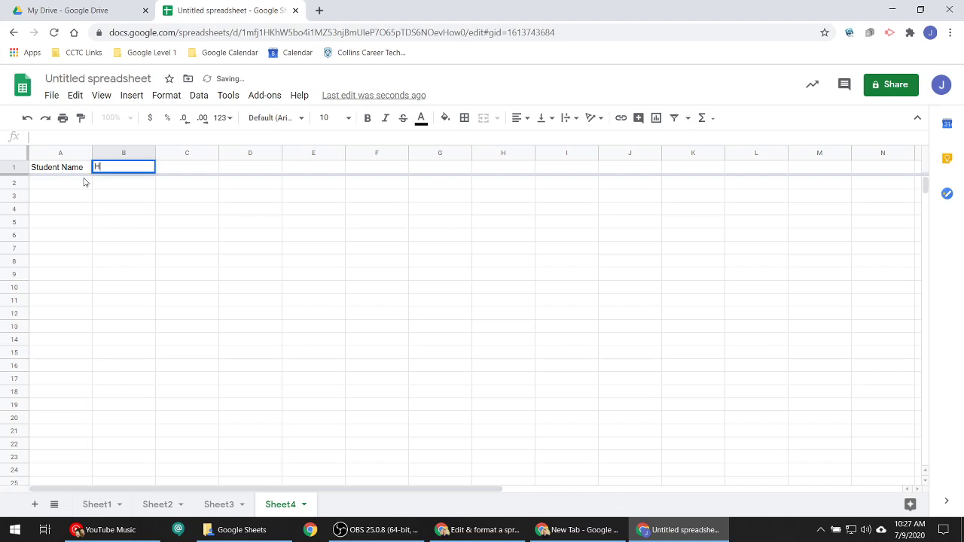
{"action": "type", "text": "ome School"}
{"action": "key", "text": "Return"}
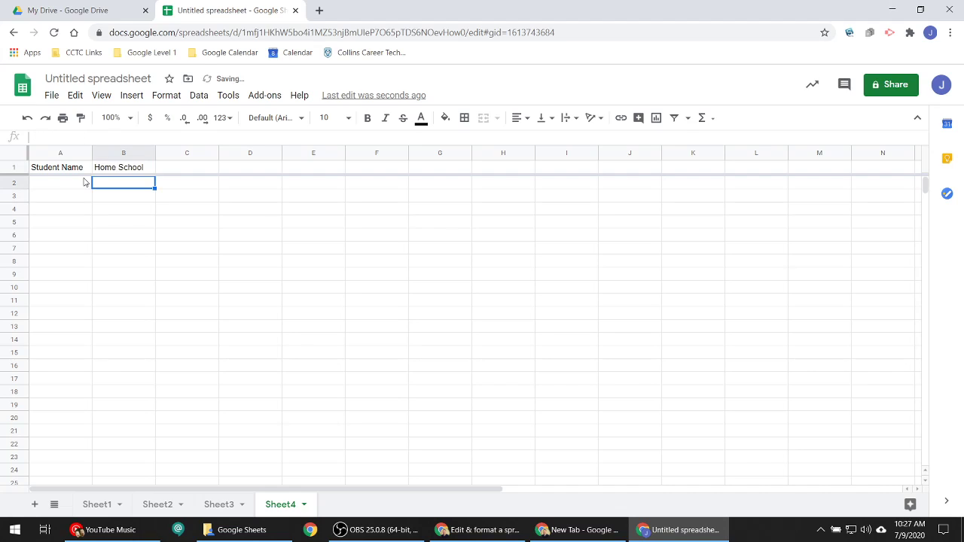
- Enter the column headers "Program" in cell C1 and "Grade Level" in cell D1
{"action": "key", "text": "Right"}
{"action": "key", "text": "Up"}
{"action": "type", "text": "Program"}
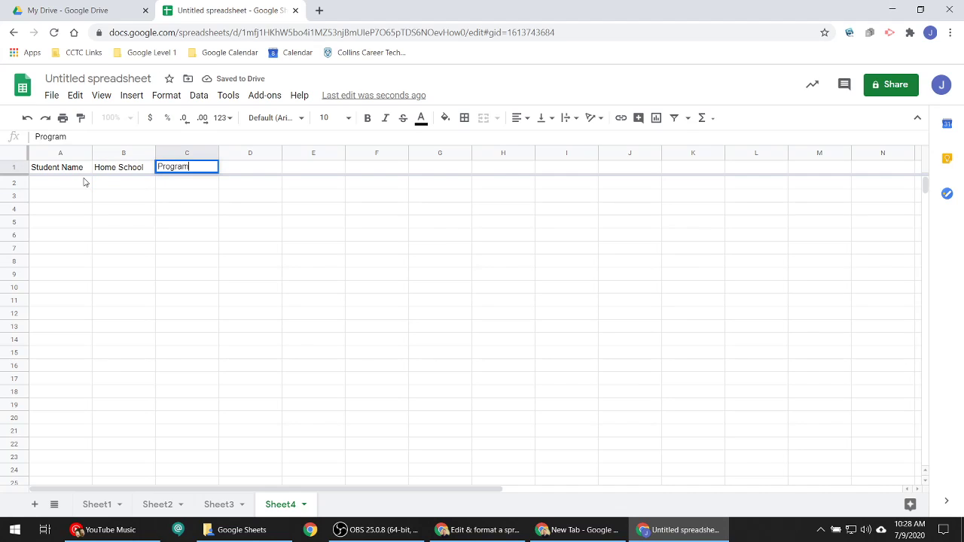
{"action": "key", "text": "Tab"}
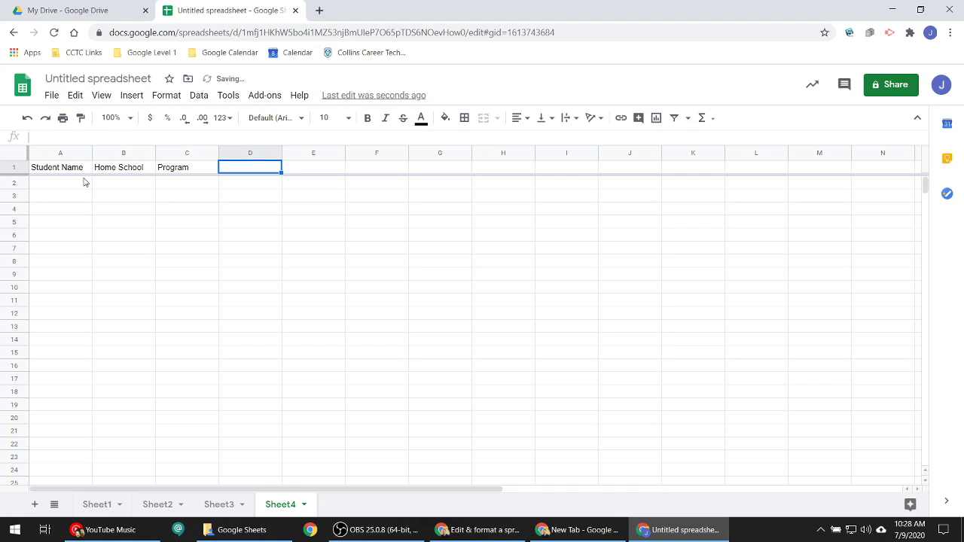
{"action": "type", "text": "Ge"}
{"action": "type", "text": "rad"}
{"action": "type", "text": "e Level"}
{"action": "key", "text": "Return"}
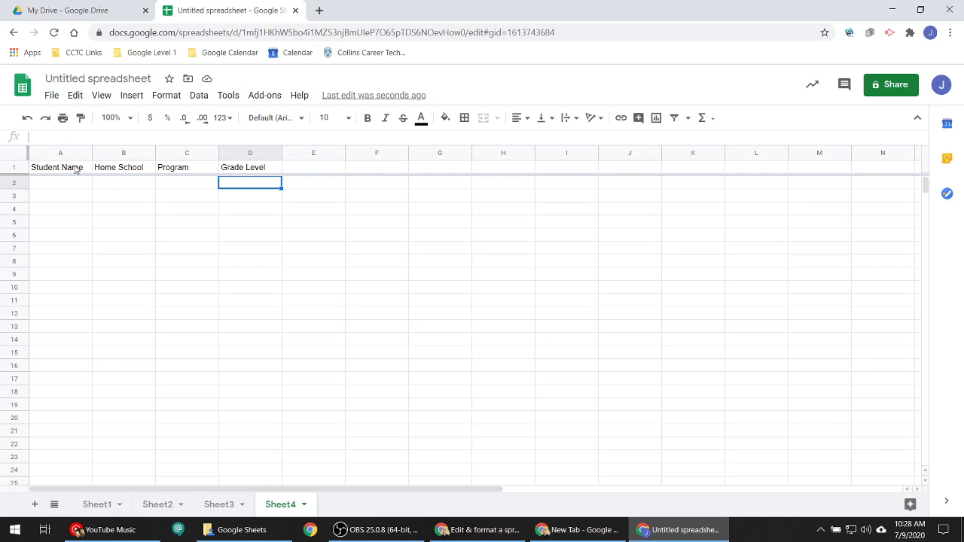
- Make the text of the entire header row 1 bold
{"action": "left_click", "coordinate": [49, 170]}
{"action": "left_click_drag", "start_coordinate": [49, 170], "coordinate": [260, 171]}
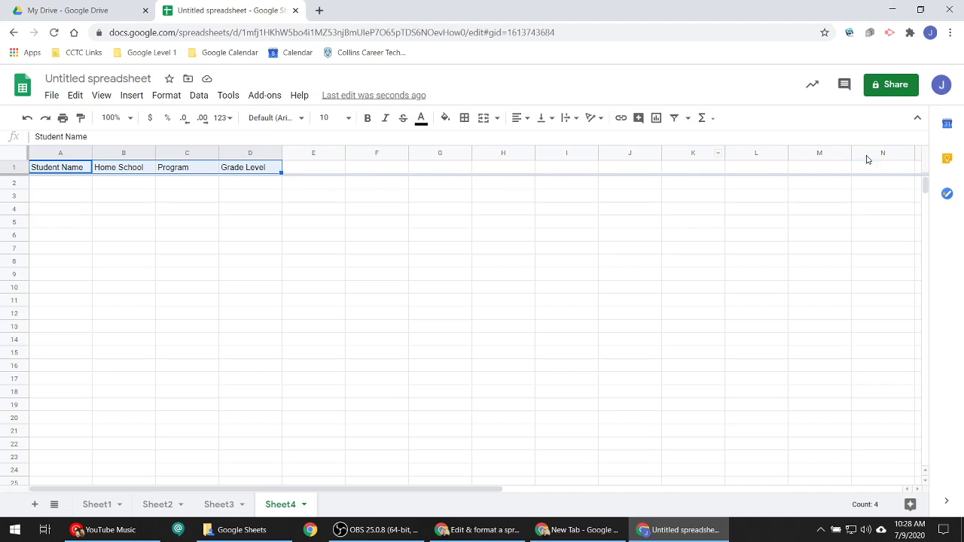
{"action": "left_click", "coordinate": [15, 167]}
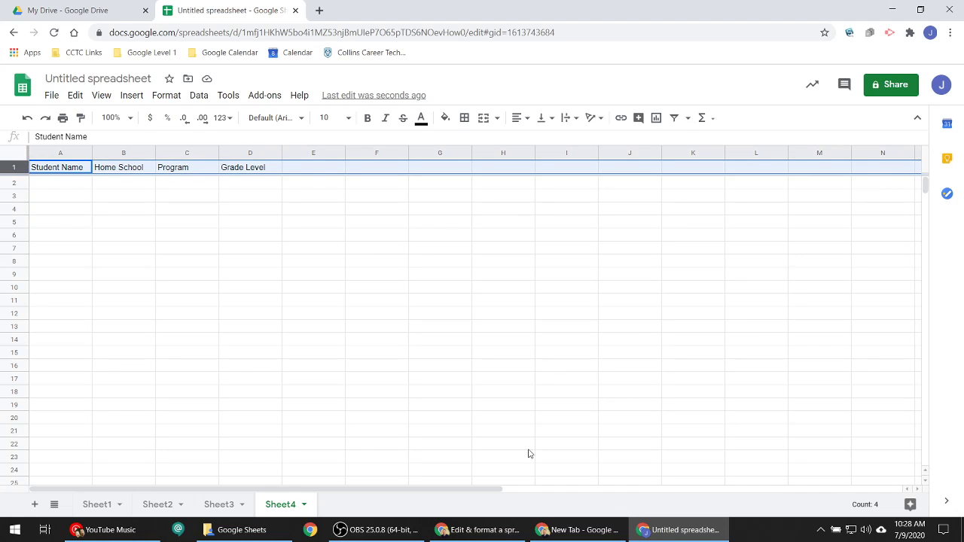
{"action": "left_click_drag", "start_coordinate": [479, 489], "coordinate": [266, 477]}
{"action": "left_click", "coordinate": [368, 119]}
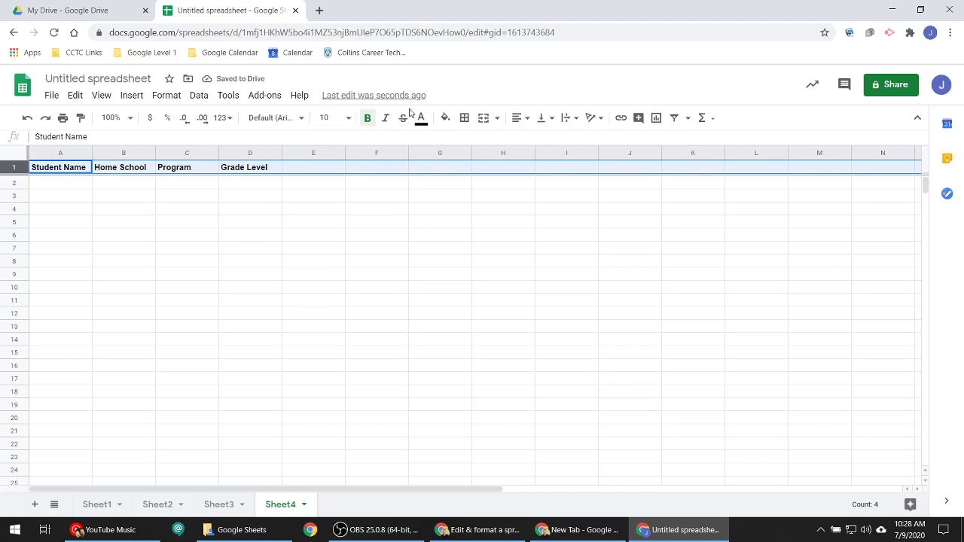
- Try italics on header row 1, remove them again, and set the row's text color to theme orange
{"action": "left_click", "coordinate": [385, 118]}
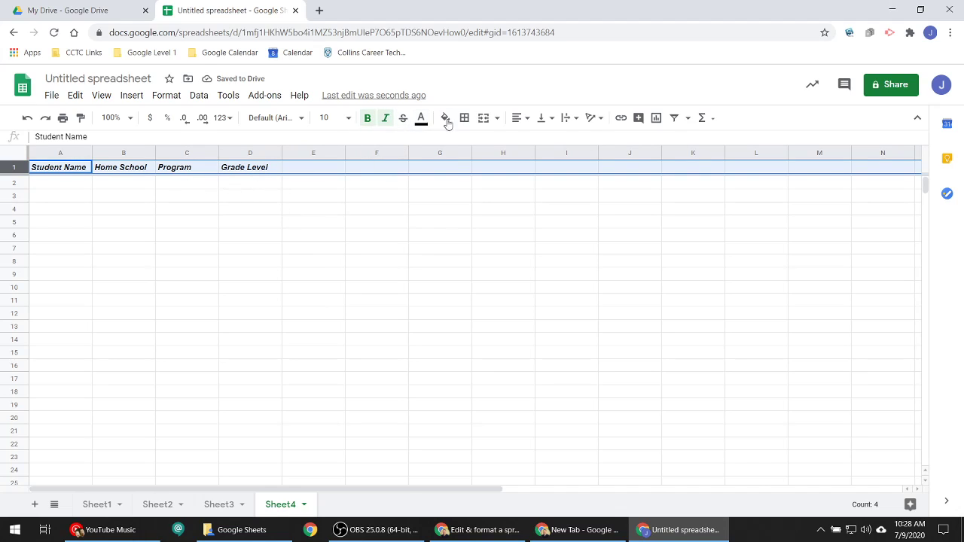
{"action": "left_click", "coordinate": [385, 119]}
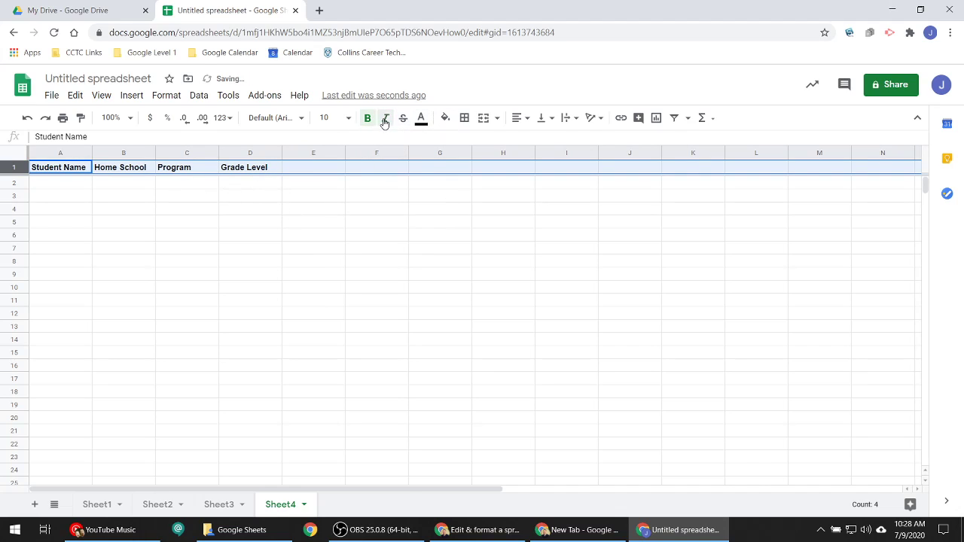
{"action": "left_click", "coordinate": [424, 119]}
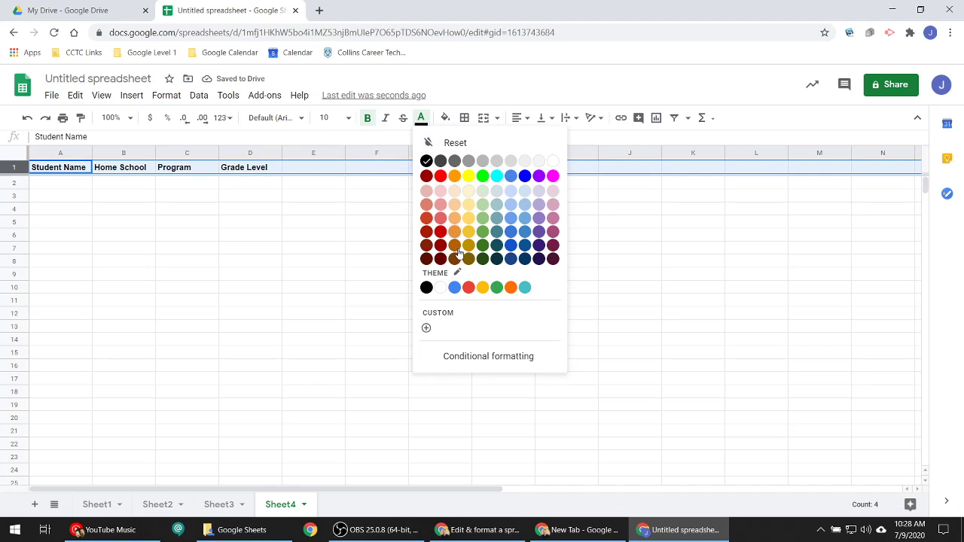
{"action": "left_click", "coordinate": [510, 287]}
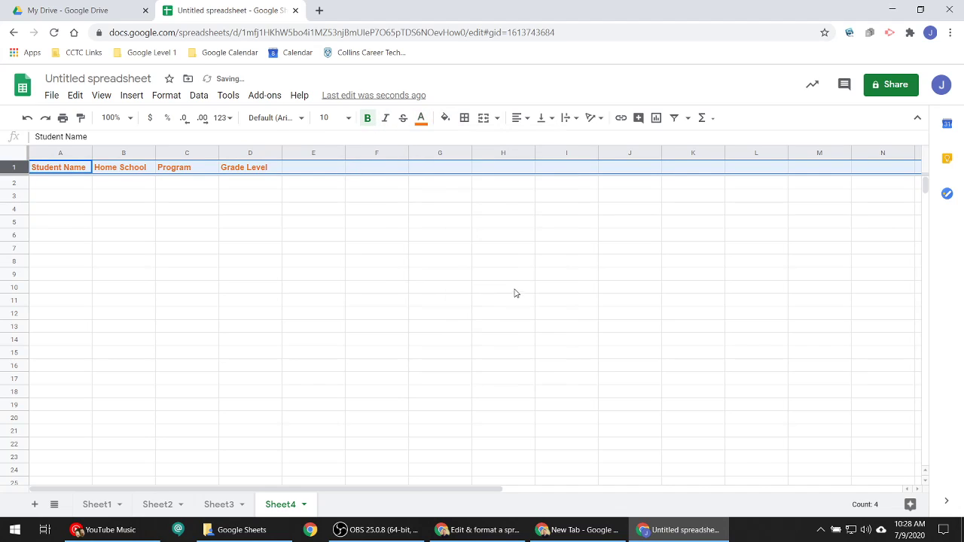
- Try a blue fill color on header row 1 and undo it
{"action": "left_click", "coordinate": [445, 118]}
{"action": "left_click", "coordinate": [549, 176]}
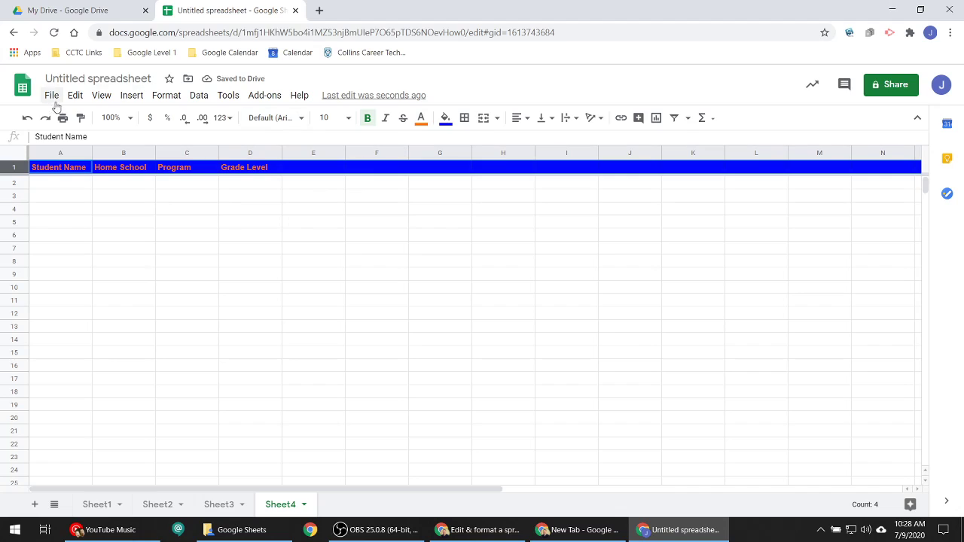
{"action": "left_click", "coordinate": [27, 119]}
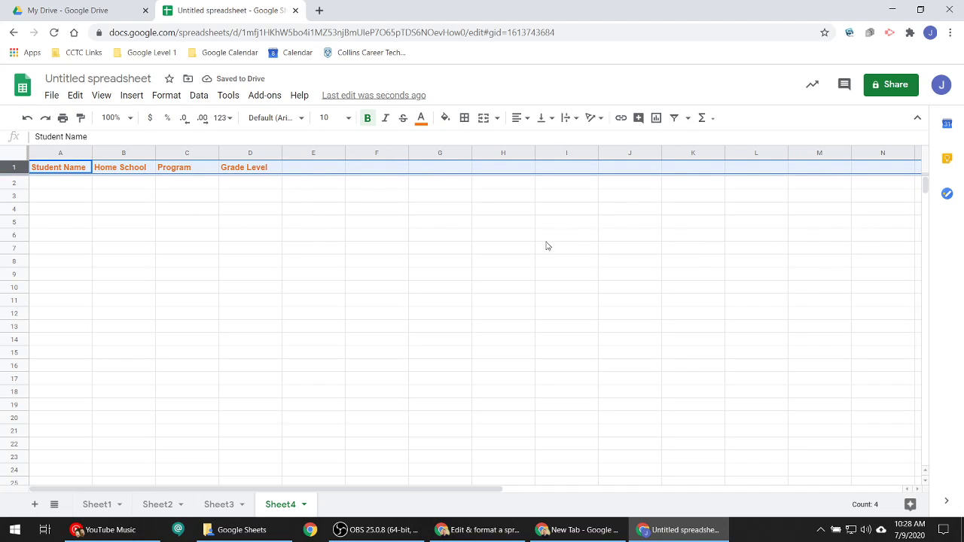
- Enter two student first names under the Student Name header, in cells A2 and A3
{"action": "left_click", "coordinate": [241, 170]}
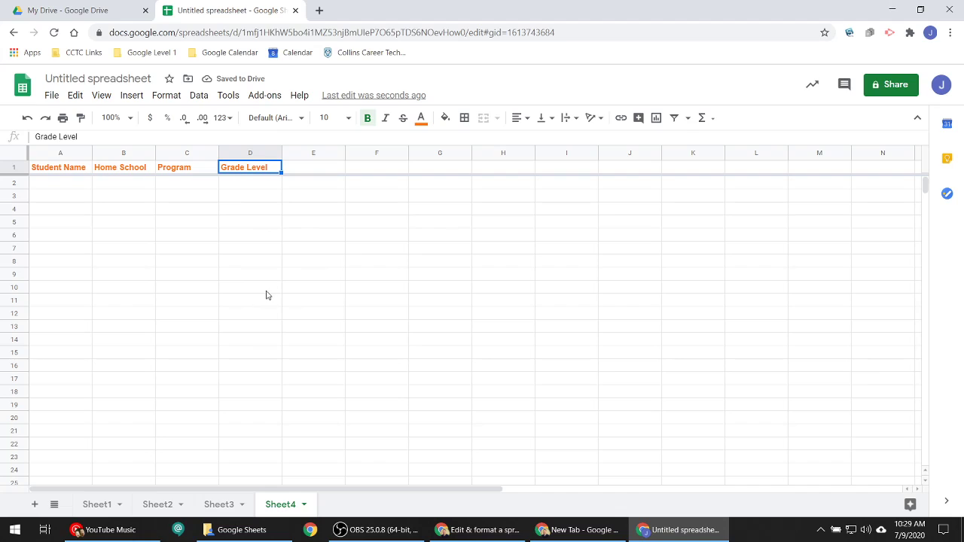
{"action": "left_click", "coordinate": [90, 186]}
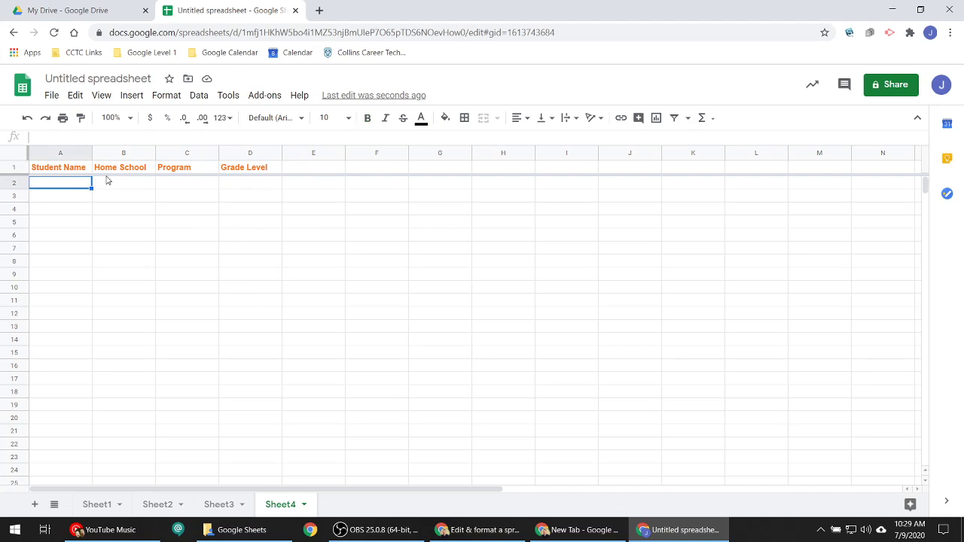
{"action": "type", "text": "Tommy"}
{"action": "key", "text": "Return"}
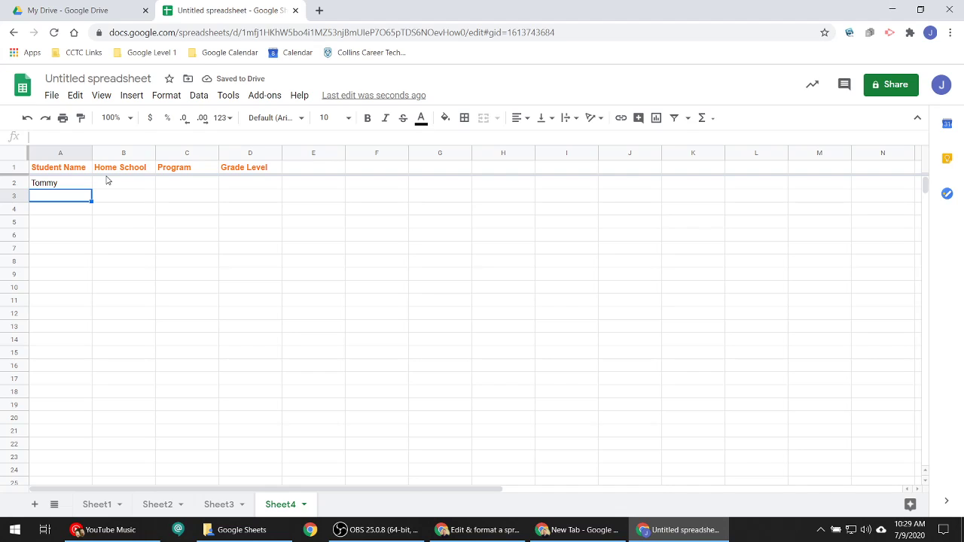
{"action": "type", "text": "Anne"}
{"action": "key", "text": "Return"}
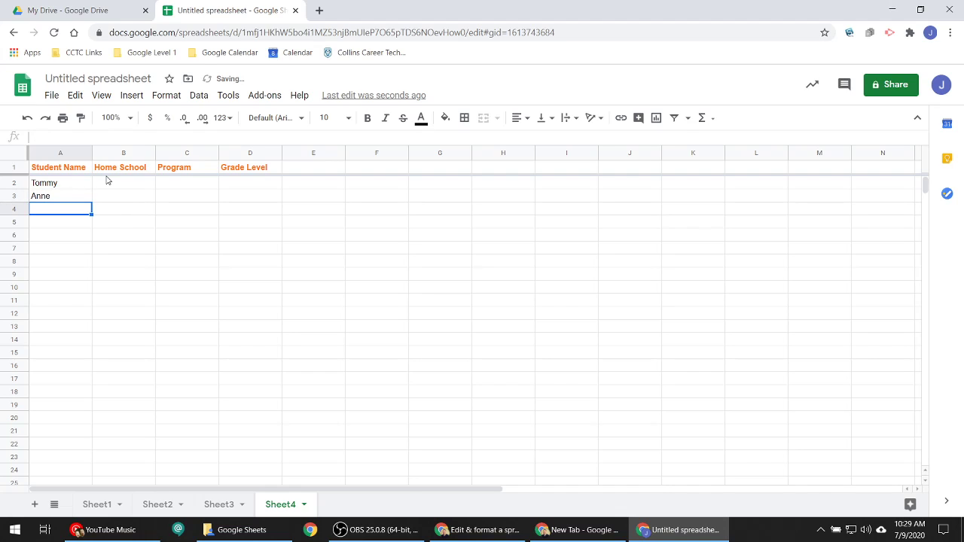
- Enter "DB" in cell B3 as the home school of the second student
{"action": "left_click", "coordinate": [47, 198]}
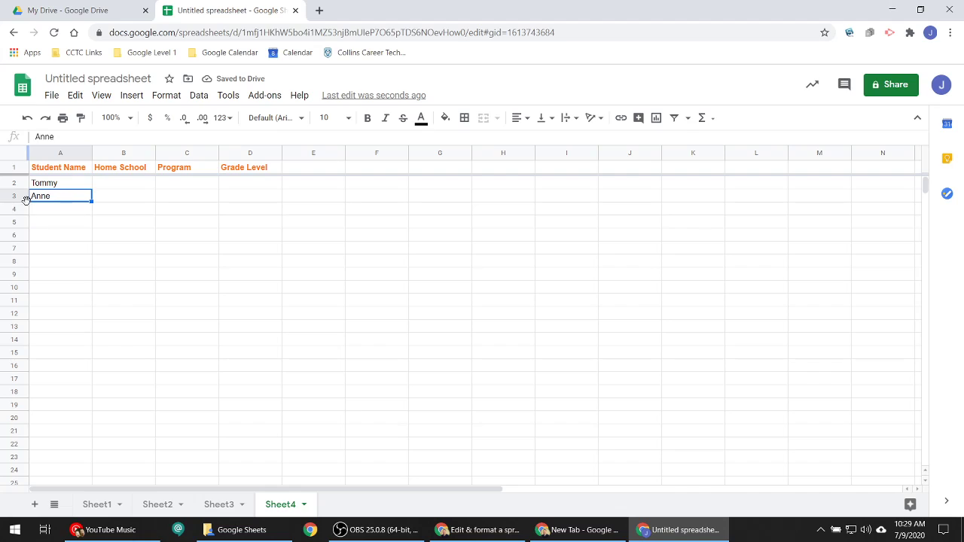
{"action": "left_click", "coordinate": [148, 195]}
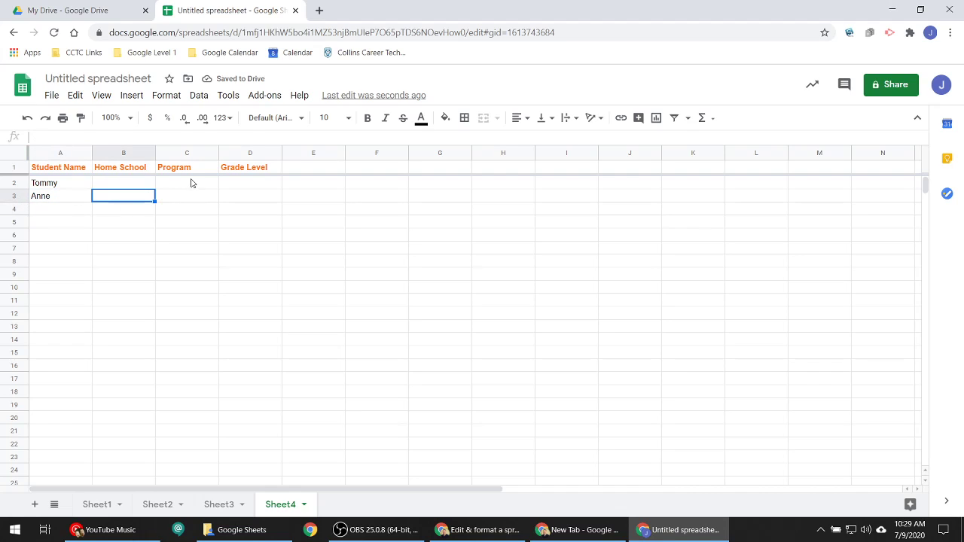
{"action": "type", "text": "DB"}
{"action": "key", "text": "Tab"}
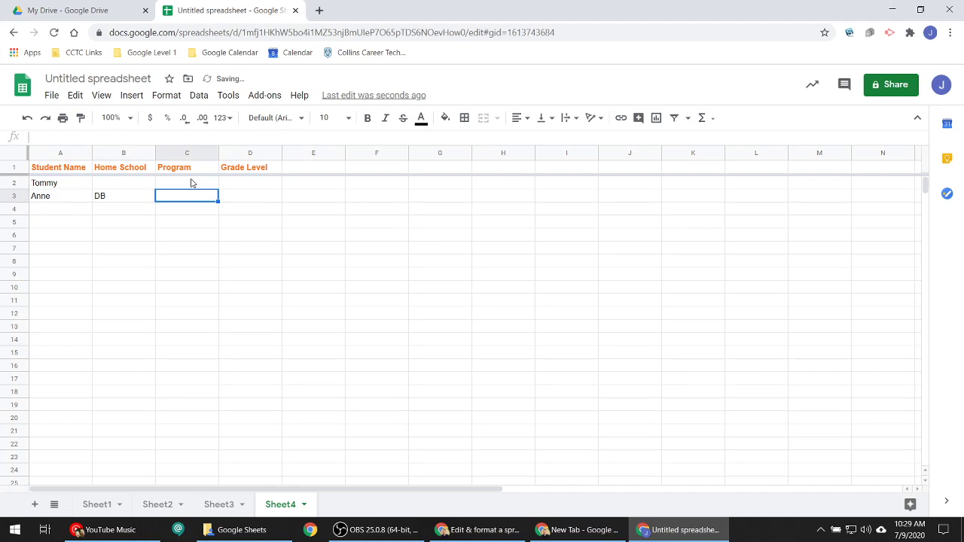
- Enter "Welding" as the program in cell C3 and 12 as the grade level in cell D3
{"action": "type", "text": "Welding"}
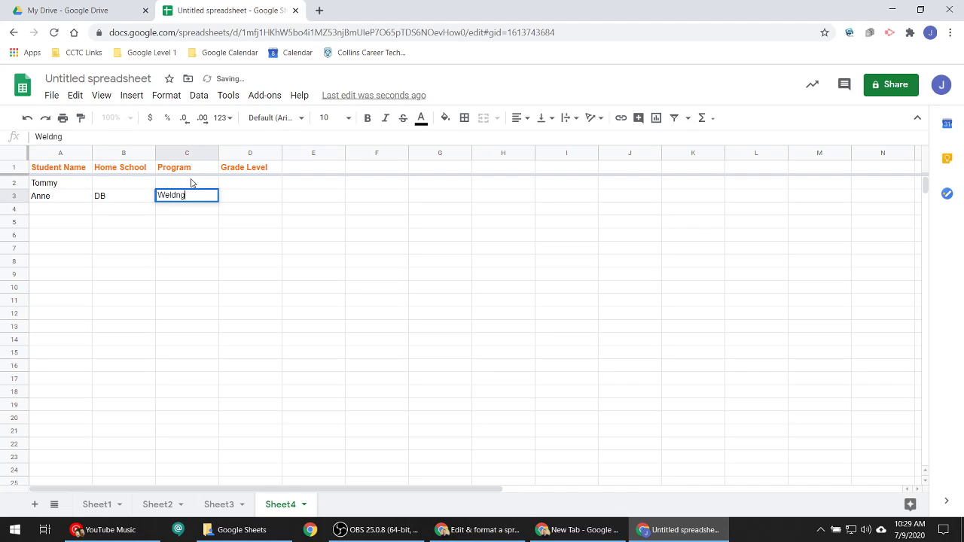
{"action": "key", "text": "Tab"}
{"action": "type", "text": "12"}
{"action": "key", "text": "Return"}
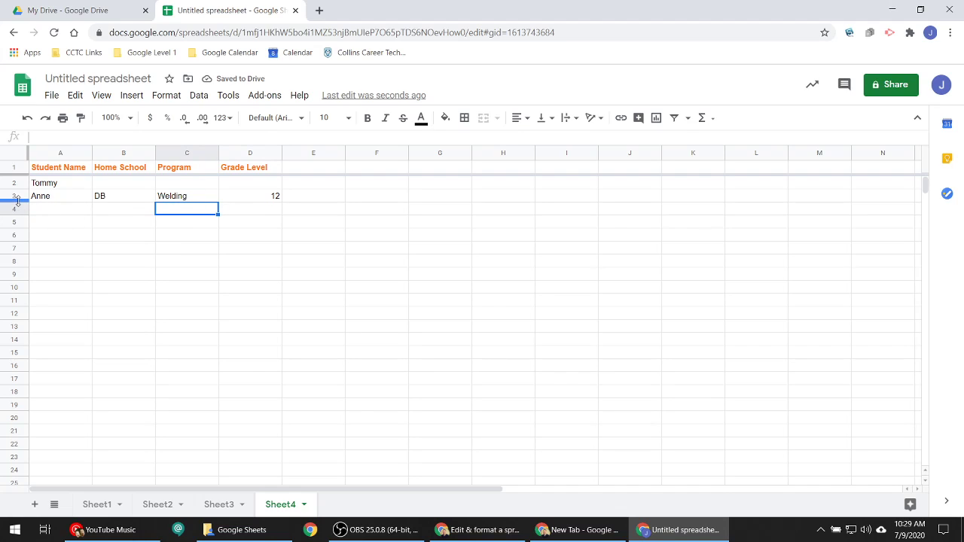
- Apply strikethrough to the entire student entry in row 3
{"action": "left_click", "coordinate": [59, 198]}
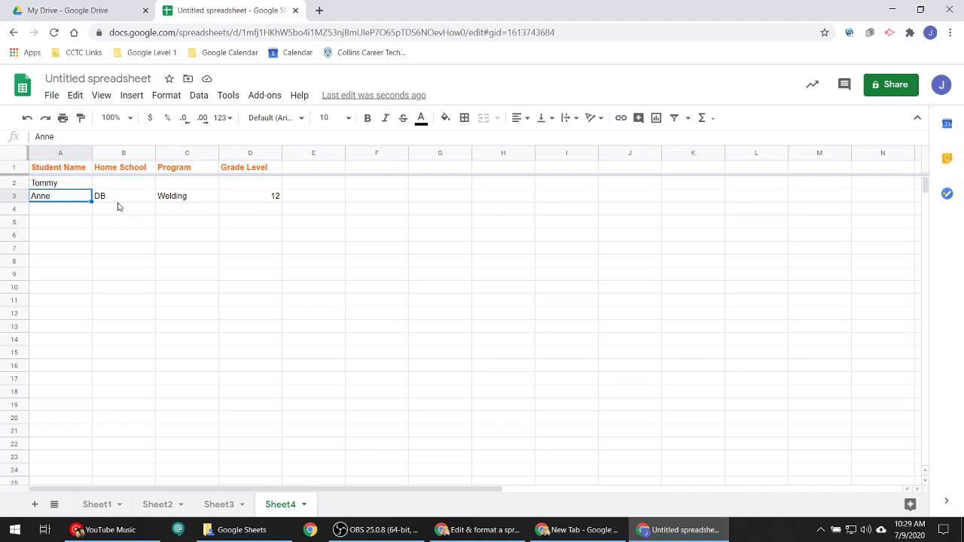
{"action": "key", "text": "Right"}
{"action": "left_click", "coordinate": [15, 195]}
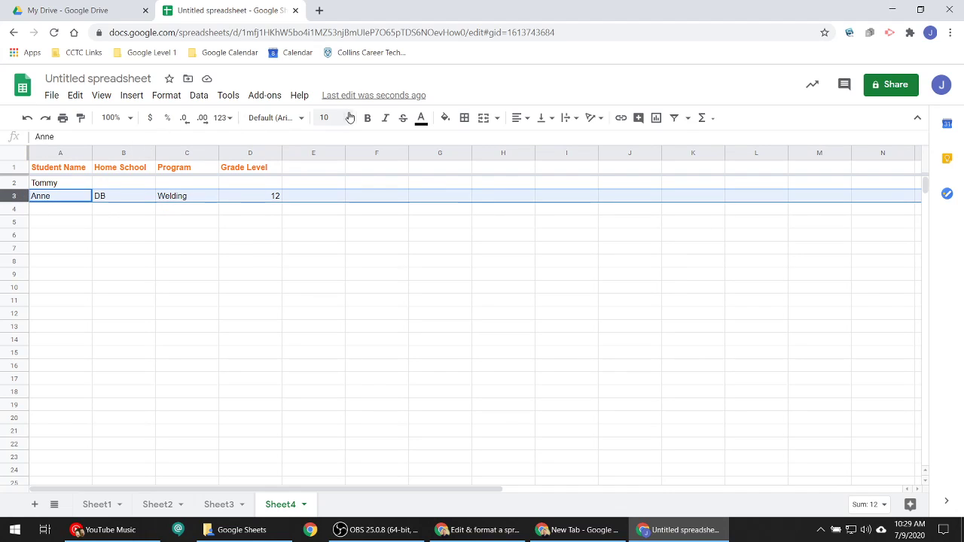
{"action": "left_click", "coordinate": [403, 117]}
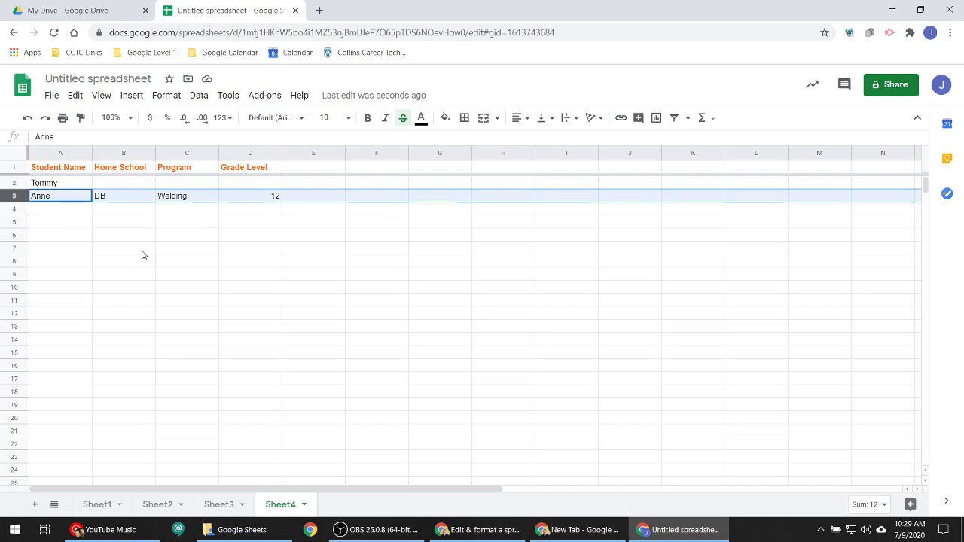
{"action": "left_click", "coordinate": [41, 198]}
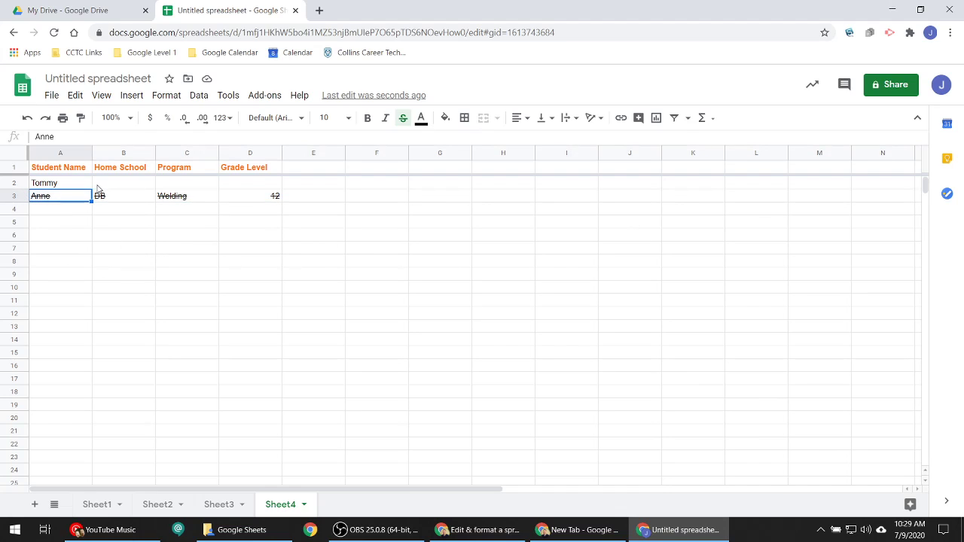
- Set the text color of row 3 to blue
{"action": "left_click", "coordinate": [15, 196]}
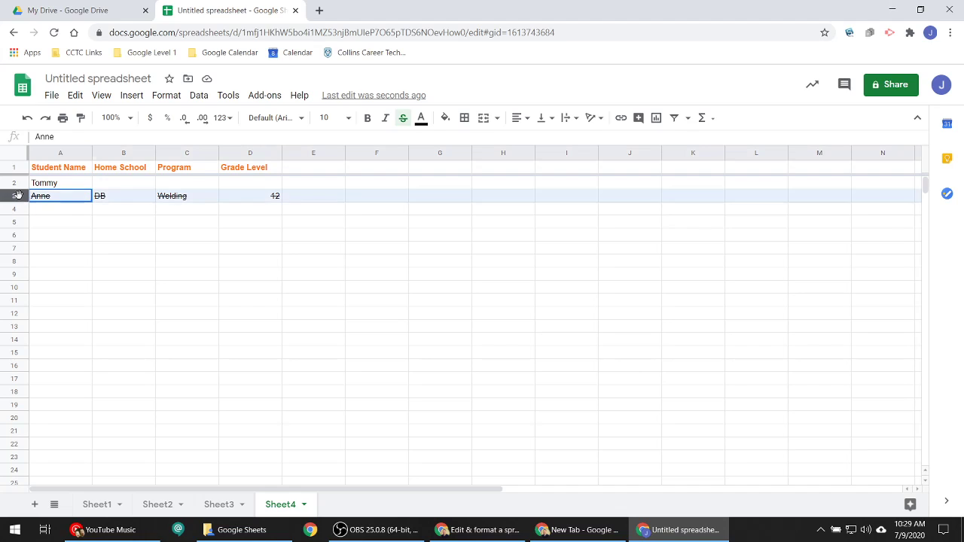
{"action": "left_click", "coordinate": [423, 119]}
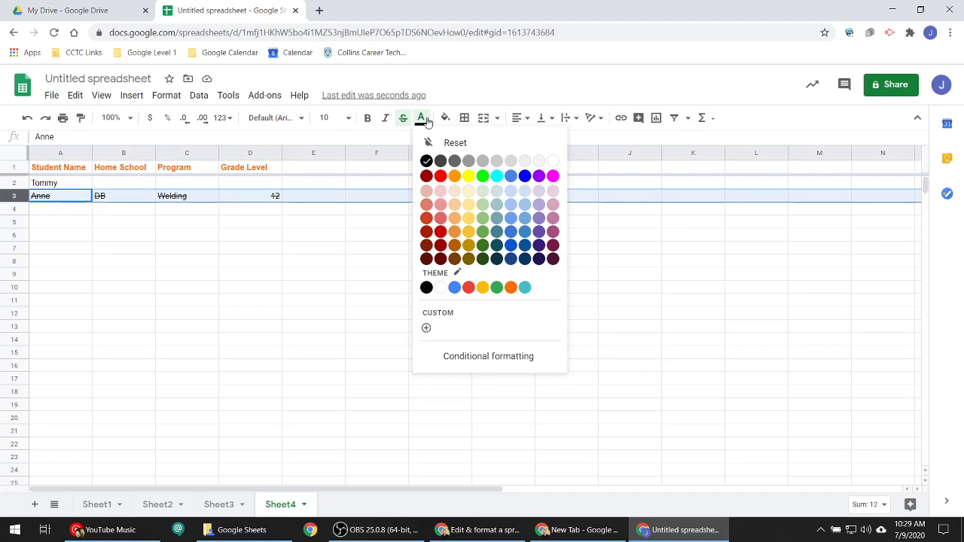
{"action": "left_click", "coordinate": [531, 175]}
{"action": "left_click", "coordinate": [250, 209]}
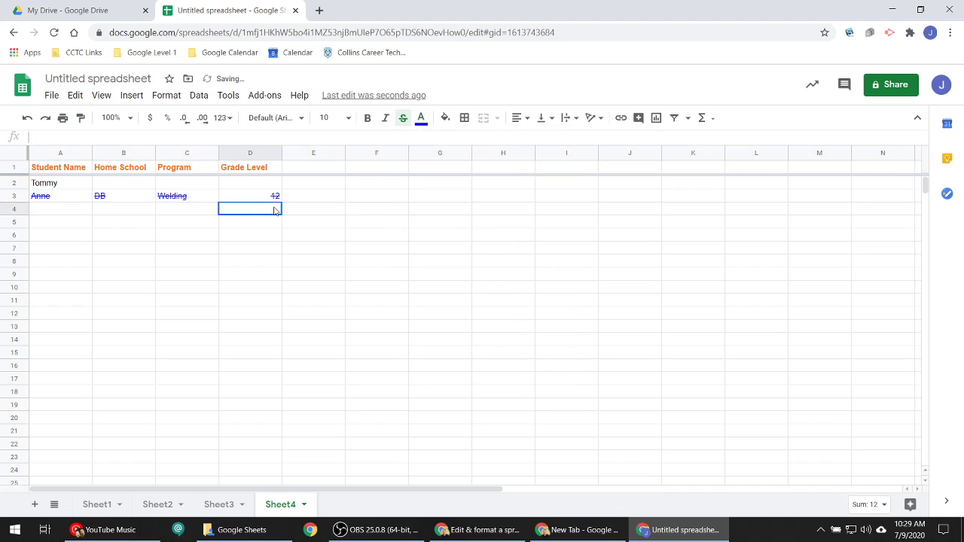
{"action": "left_click", "coordinate": [15, 196]}
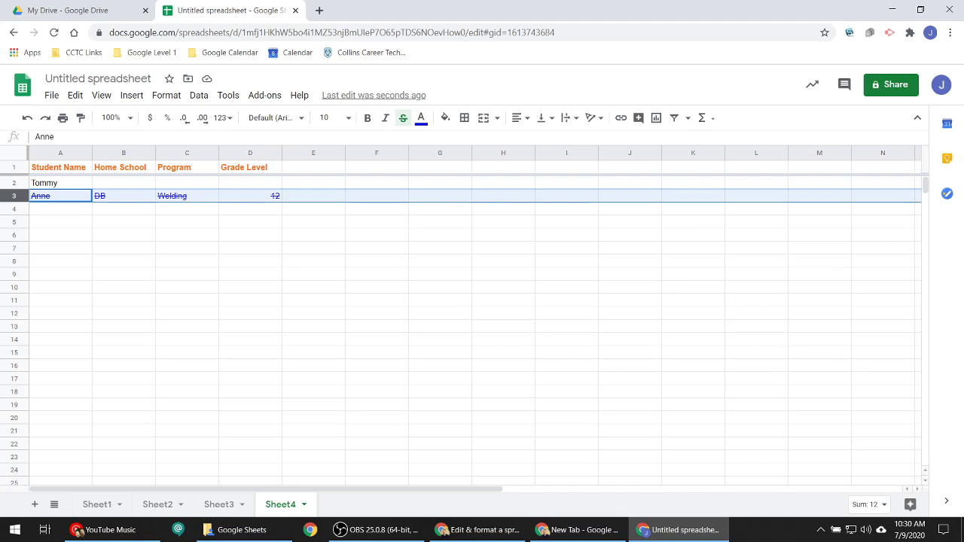
{"action": "left_click", "coordinate": [122, 220]}
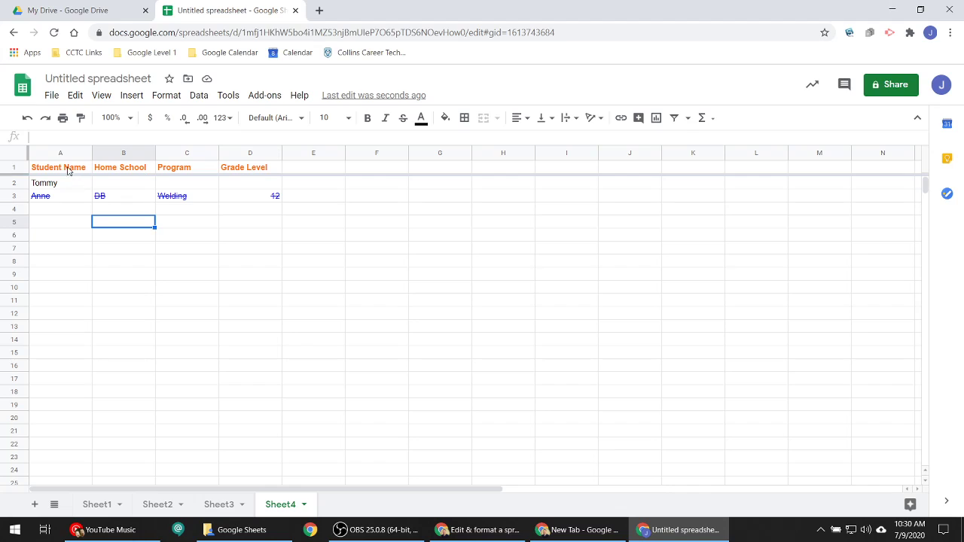
- Try applying all borders to the range A1:D3 and undo them
{"action": "left_click_drag", "start_coordinate": [64, 169], "coordinate": [241, 200]}
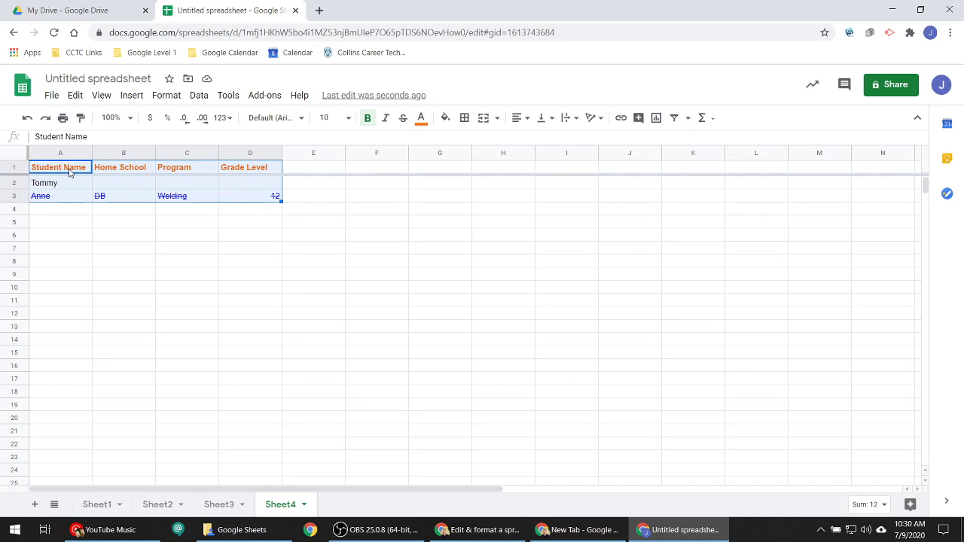
{"action": "left_click", "coordinate": [109, 185]}
{"action": "left_click", "coordinate": [115, 274]}
{"action": "left_click", "coordinate": [77, 169]}
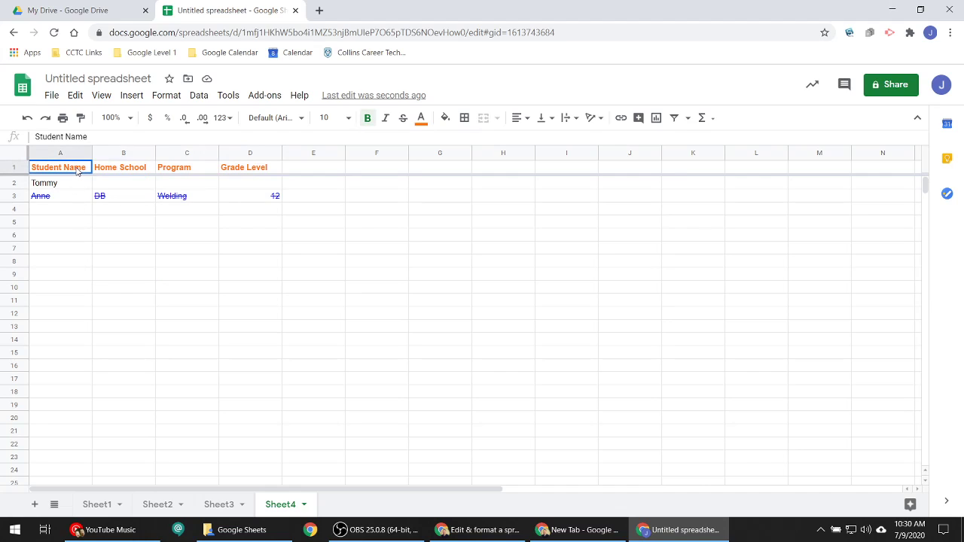
{"action": "left_click_drag", "start_coordinate": [78, 169], "coordinate": [245, 197]}
{"action": "left_click", "coordinate": [464, 117]}
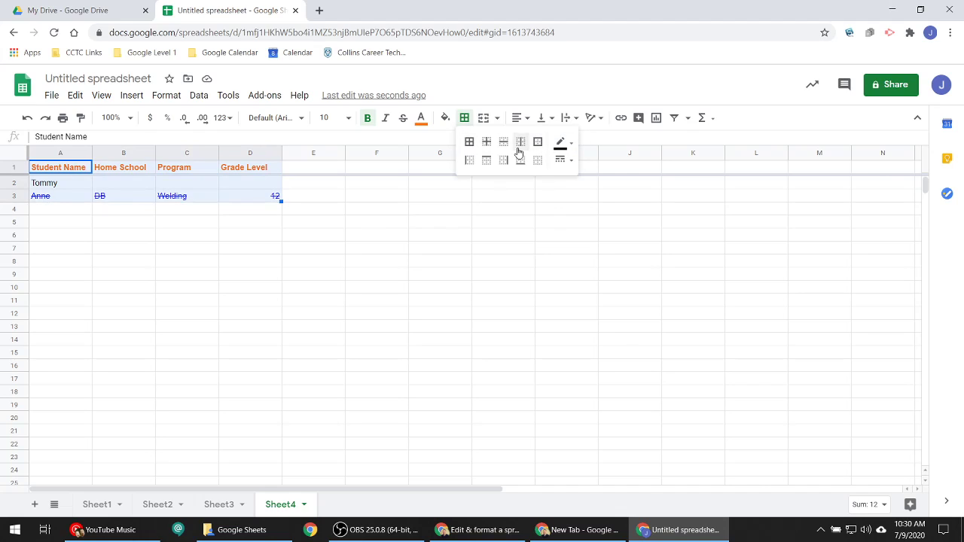
{"action": "left_click", "coordinate": [469, 142]}
{"action": "left_click", "coordinate": [245, 185]}
{"action": "left_click", "coordinate": [260, 249]}
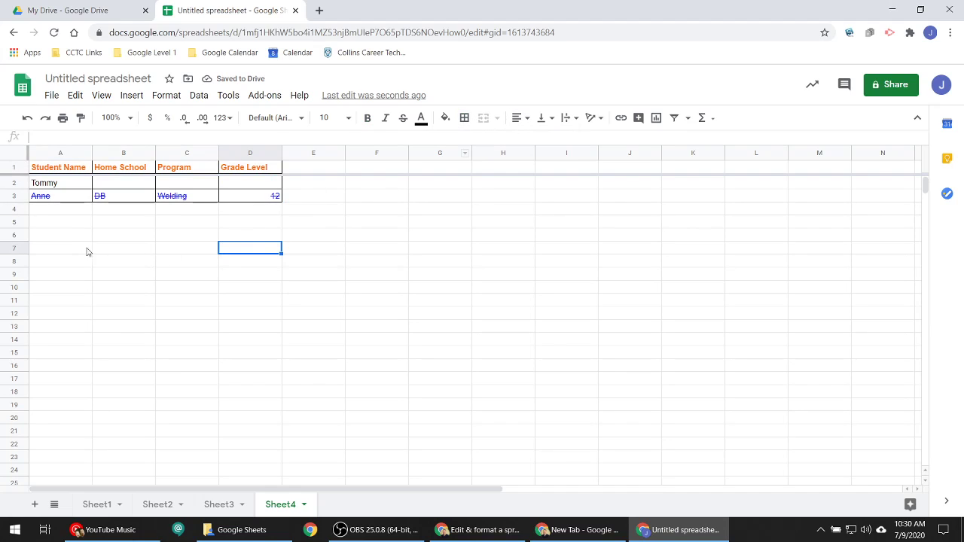
{"action": "key", "text": "ctrl+z"}
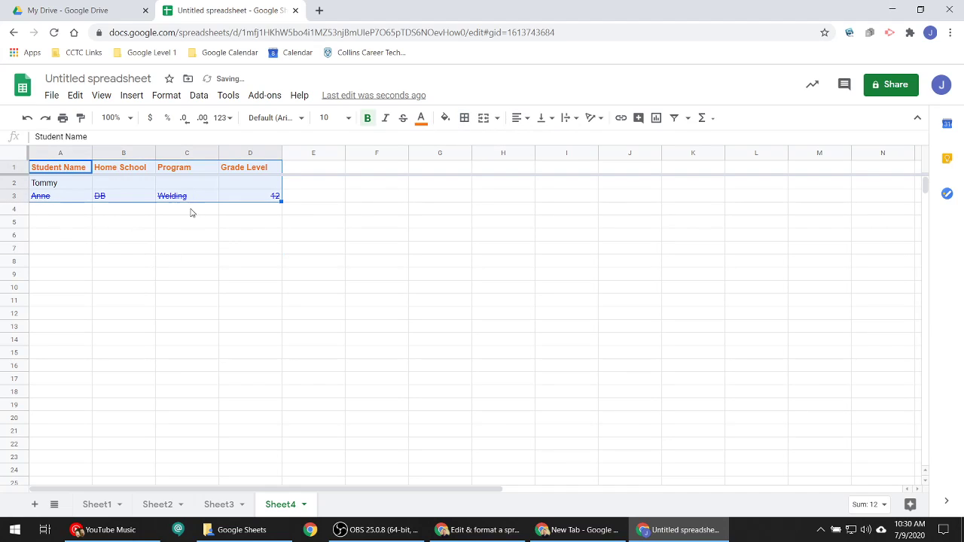
{"action": "left_click", "coordinate": [213, 238]}
- Enter the sample numbers 12, 15 and 18 in cells H6, H7 and H8
{"action": "left_click", "coordinate": [501, 234]}
{"action": "type", "text": "12"}
{"action": "key", "text": "Return"}
{"action": "type", "text": "15"}
{"action": "key", "text": "Return"}
{"action": "type", "text": "18"}
{"action": "key", "text": "Left"}
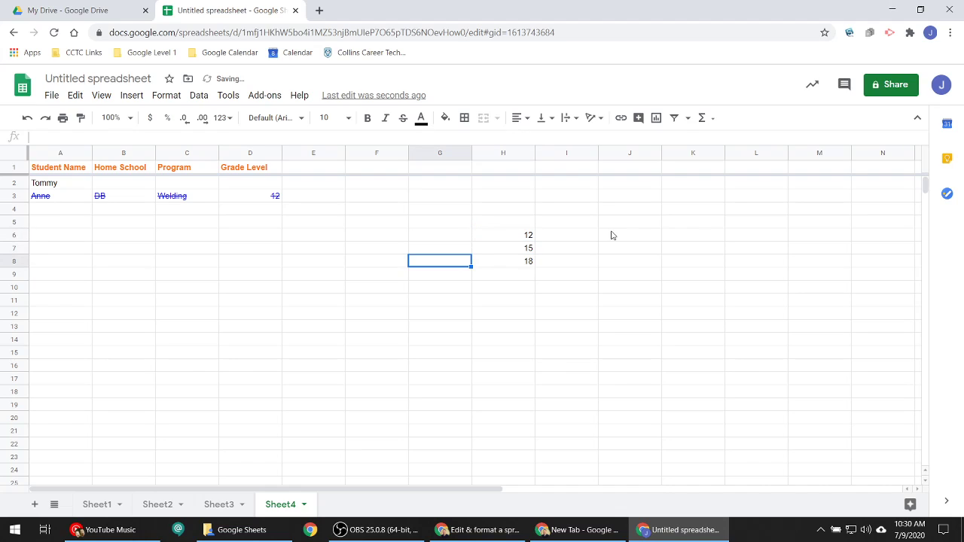
- Add a bottom border to cell H8 beneath the column of sample numbers
{"action": "left_click", "coordinate": [497, 268]}
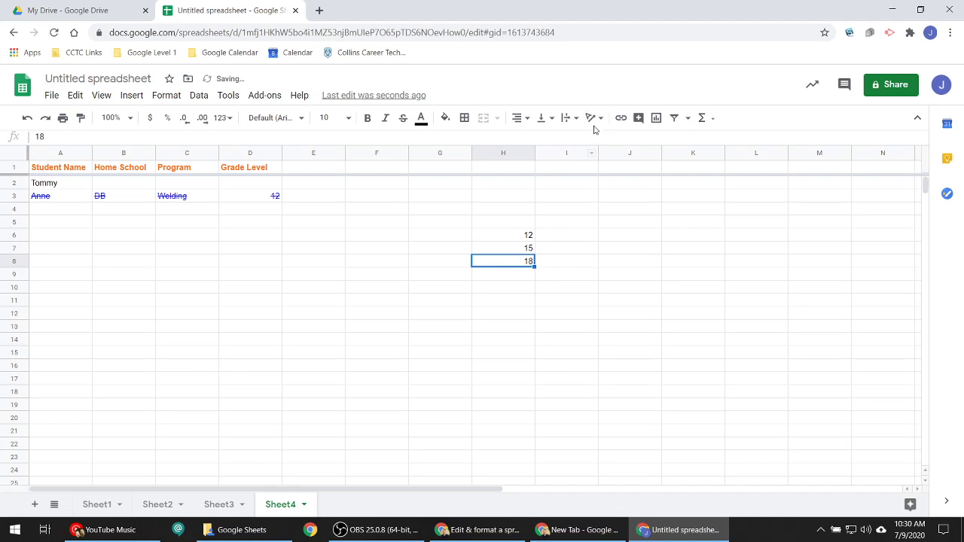
{"action": "left_click", "coordinate": [464, 118]}
{"action": "left_click", "coordinate": [518, 161]}
{"action": "left_click", "coordinate": [509, 291]}
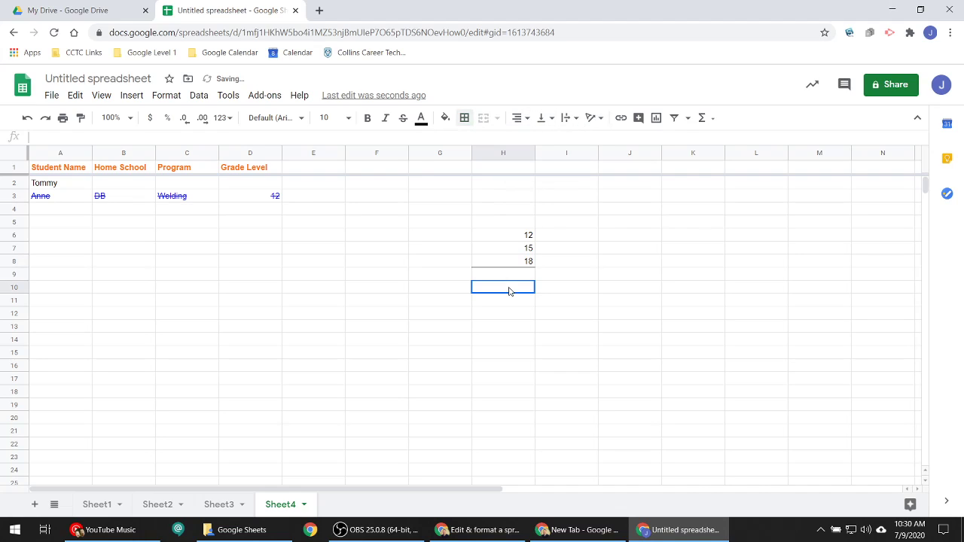
- Look through the available border colors and border line styles without applying any
{"action": "left_click", "coordinate": [519, 275]}
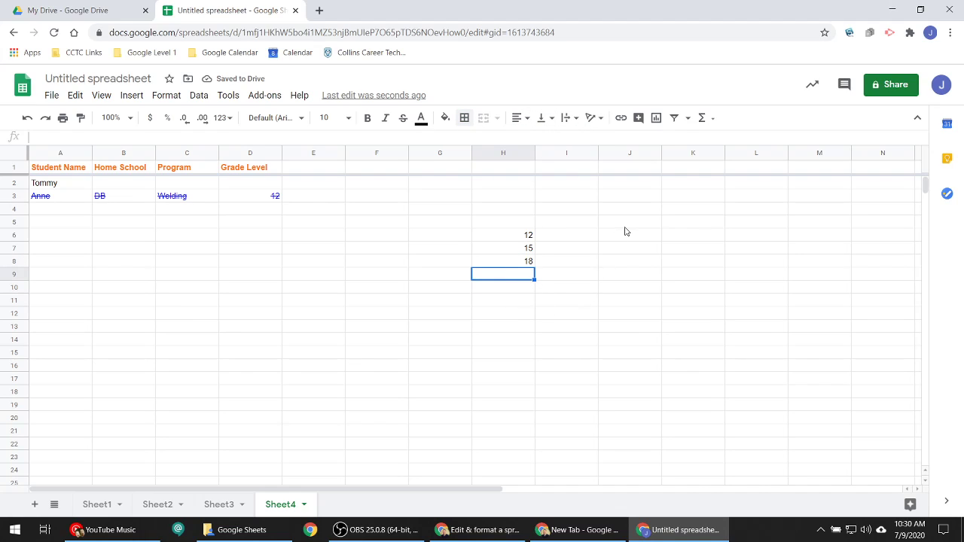
{"action": "left_click", "coordinate": [465, 118]}
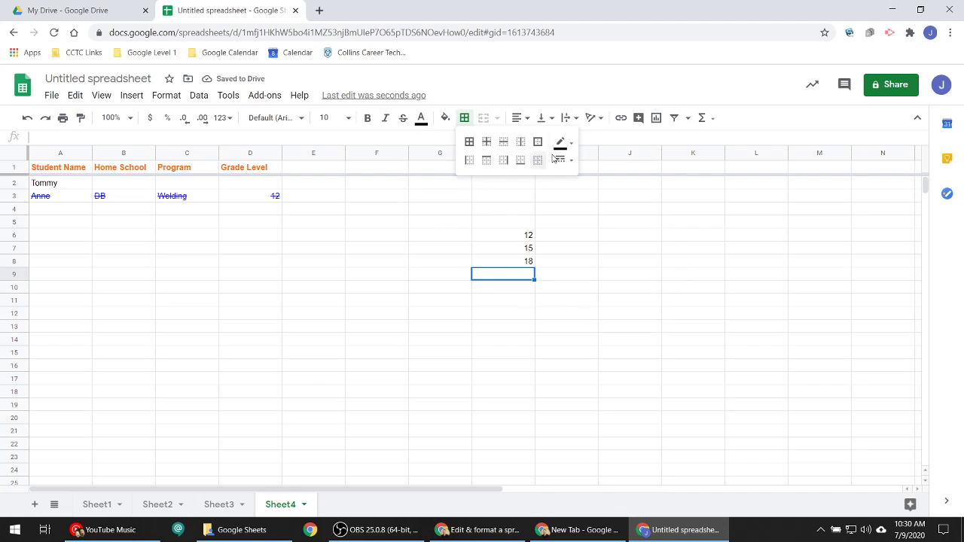
{"action": "left_click", "coordinate": [571, 146]}
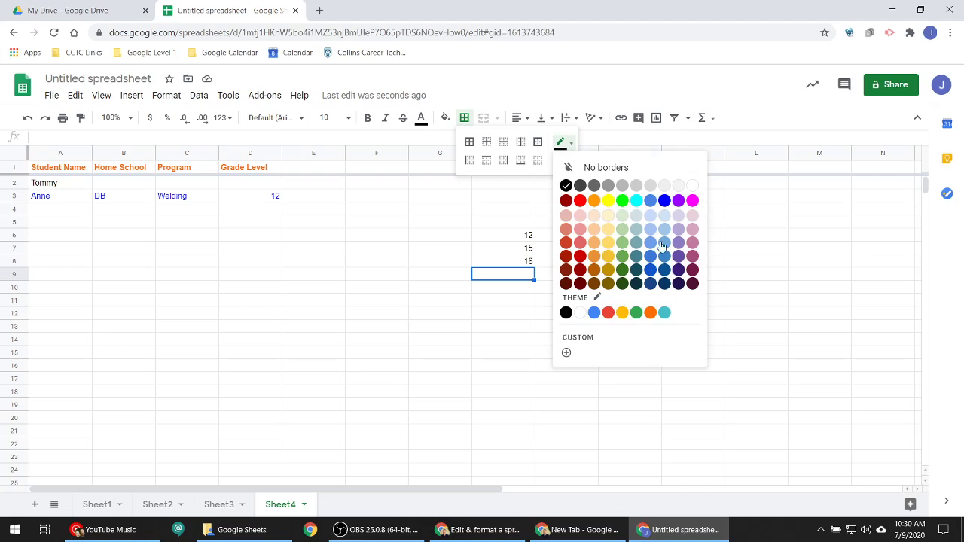
{"action": "left_click", "coordinate": [510, 210]}
{"action": "left_click", "coordinate": [465, 122]}
{"action": "left_click", "coordinate": [564, 160]}
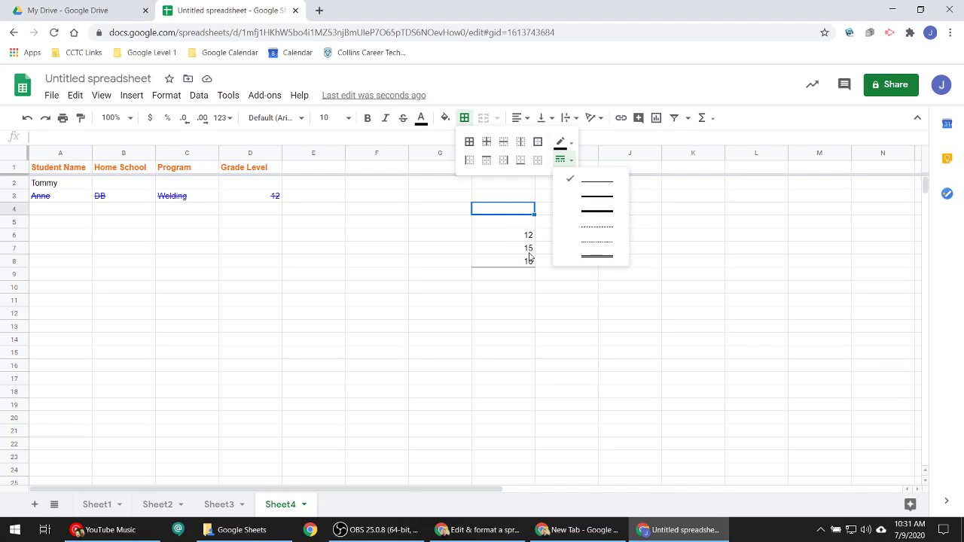
{"action": "left_click", "coordinate": [512, 224]}
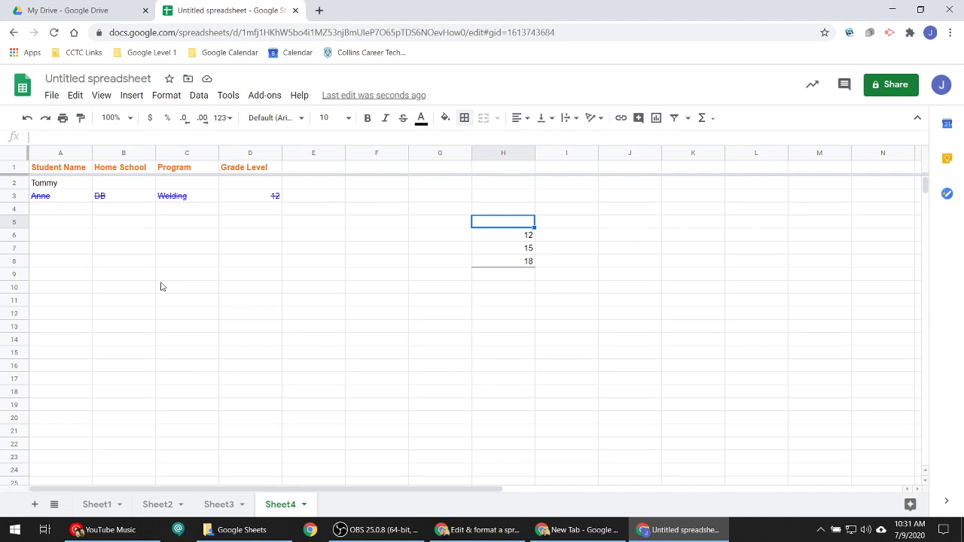
- Center the text of header row 1 horizontally
{"action": "left_click", "coordinate": [12, 169]}
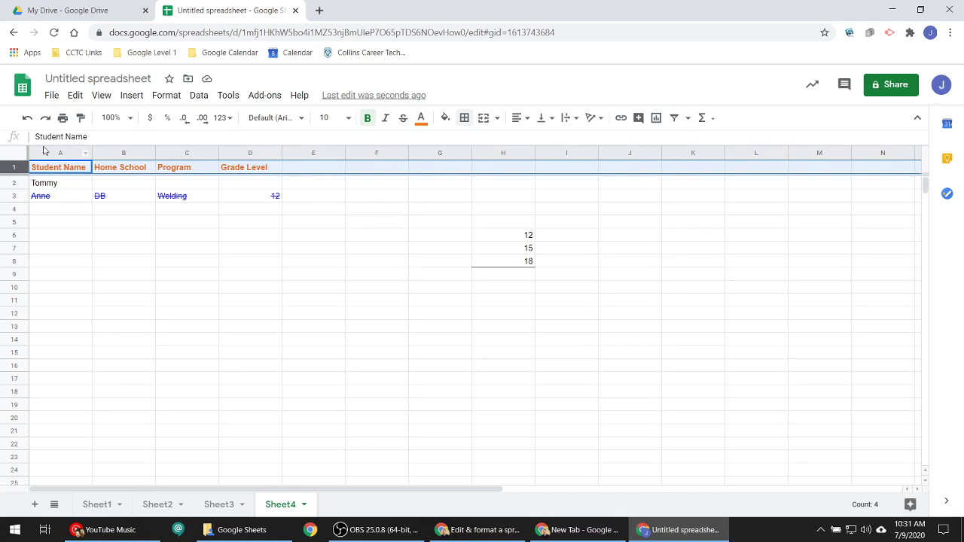
{"action": "left_click", "coordinate": [527, 122]}
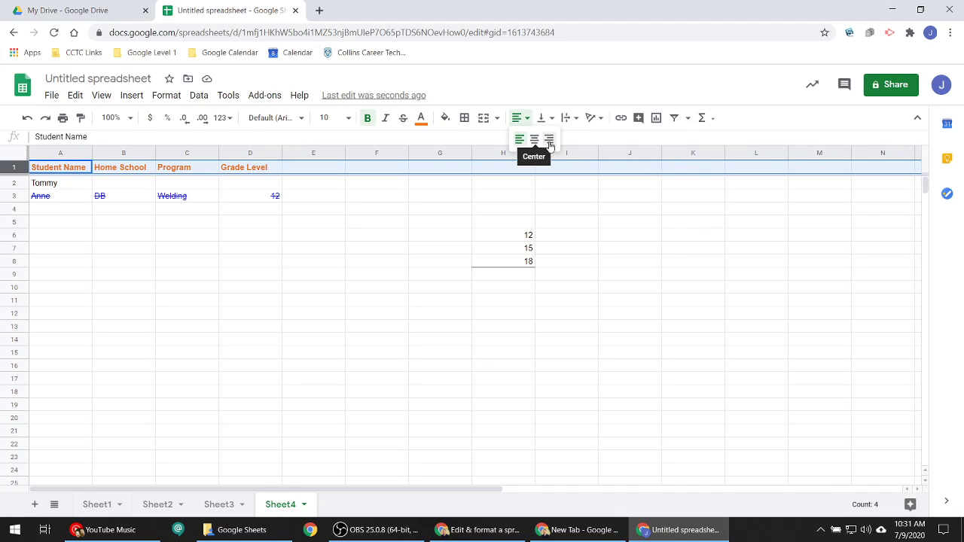
{"action": "left_click", "coordinate": [548, 141]}
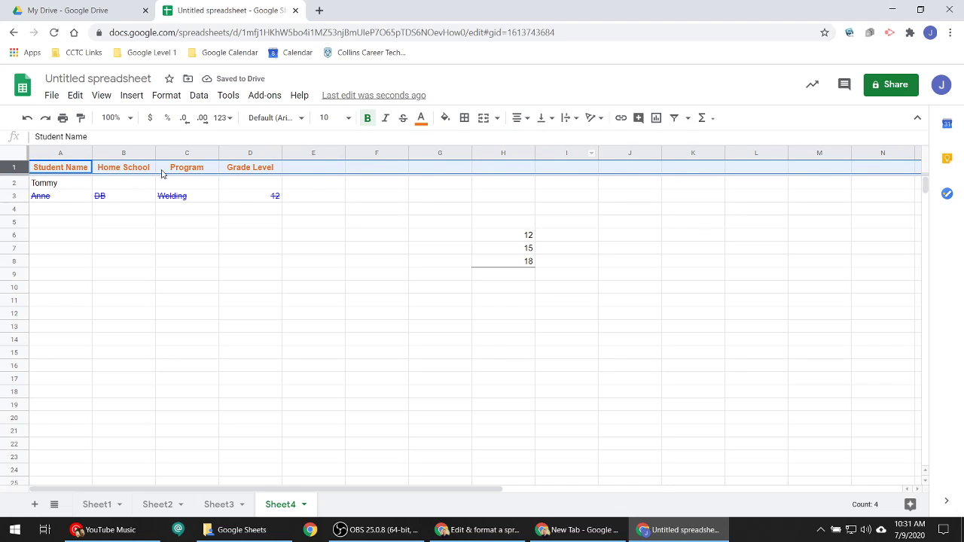
- Extend the header in cell A1 to read "Student Name (Last, First)"
{"action": "left_click", "coordinate": [75, 171]}
{"action": "left_click", "coordinate": [113, 137]}
{"action": "type", "text": "("}
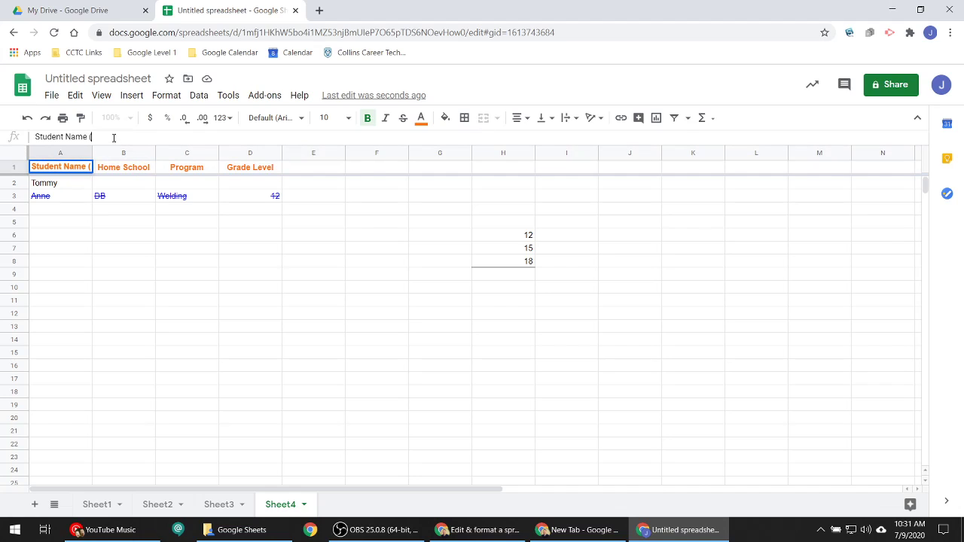
{"action": "type", "text": "Last"}
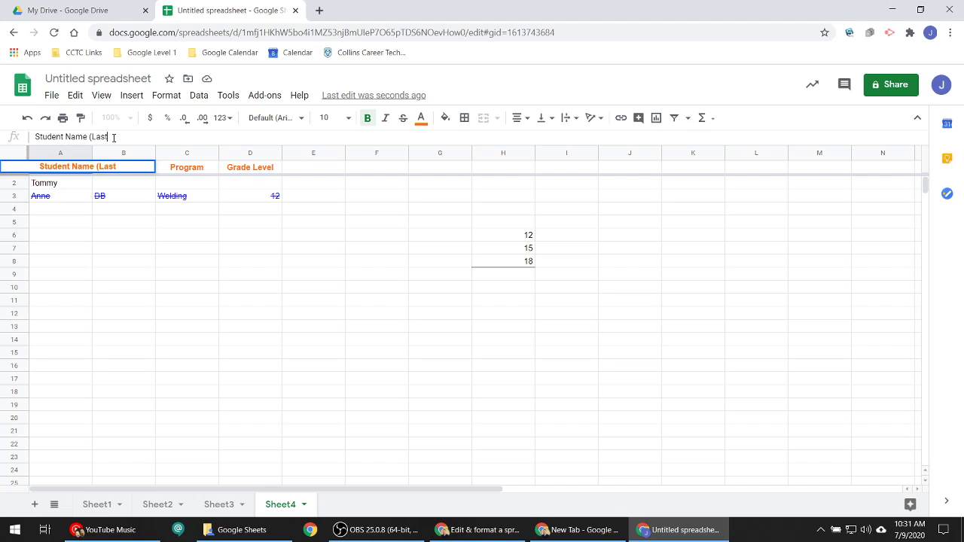
{"action": "type", "text": ", First)"}
{"action": "key", "text": "Return"}
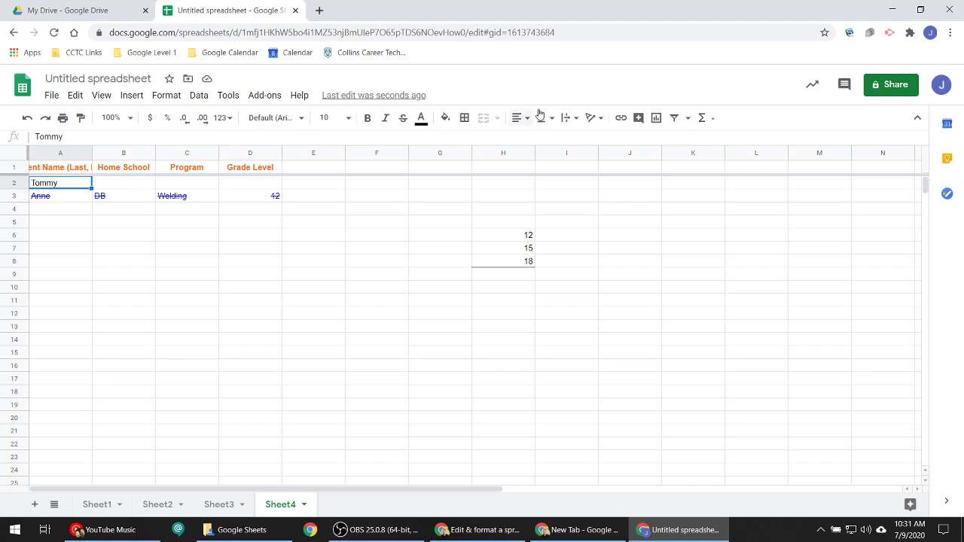
- Set the text wrapping of header cell A1 to Wrap
{"action": "left_click", "coordinate": [46, 173]}
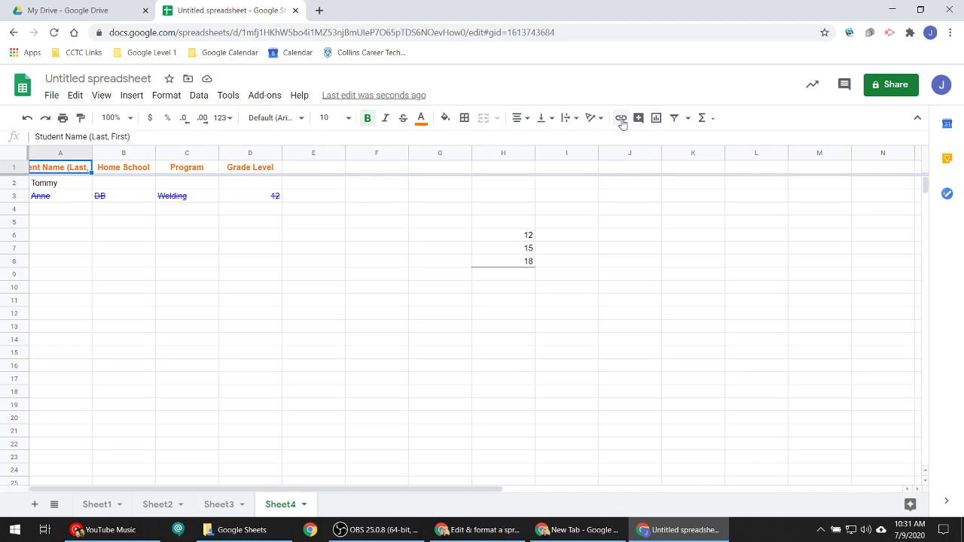
{"action": "left_click", "coordinate": [569, 121]}
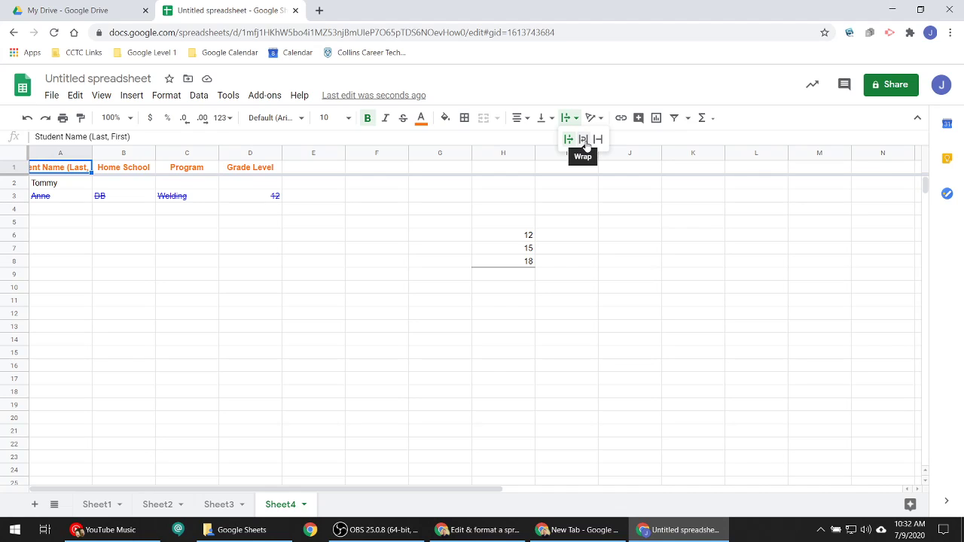
{"action": "left_click", "coordinate": [584, 140]}
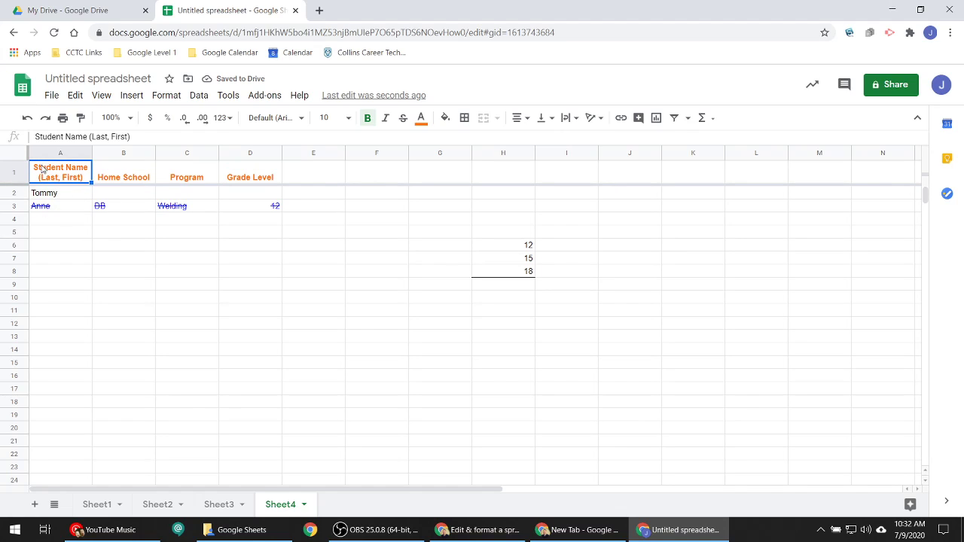
- Set the vertical alignment of header row 1 to Middle
{"action": "left_click", "coordinate": [126, 181]}
{"action": "left_click", "coordinate": [188, 179]}
{"action": "left_click", "coordinate": [252, 178]}
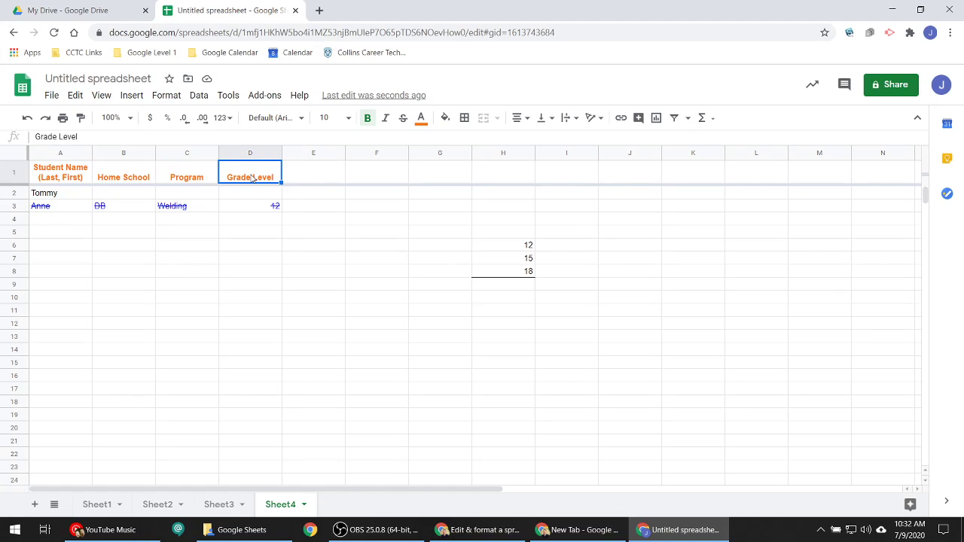
{"action": "left_click", "coordinate": [17, 175]}
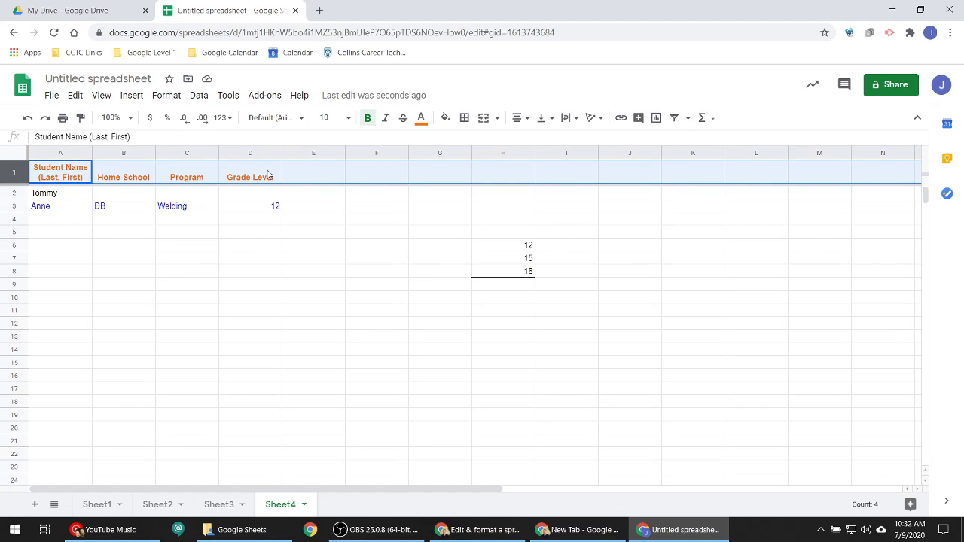
{"action": "left_click", "coordinate": [551, 122]}
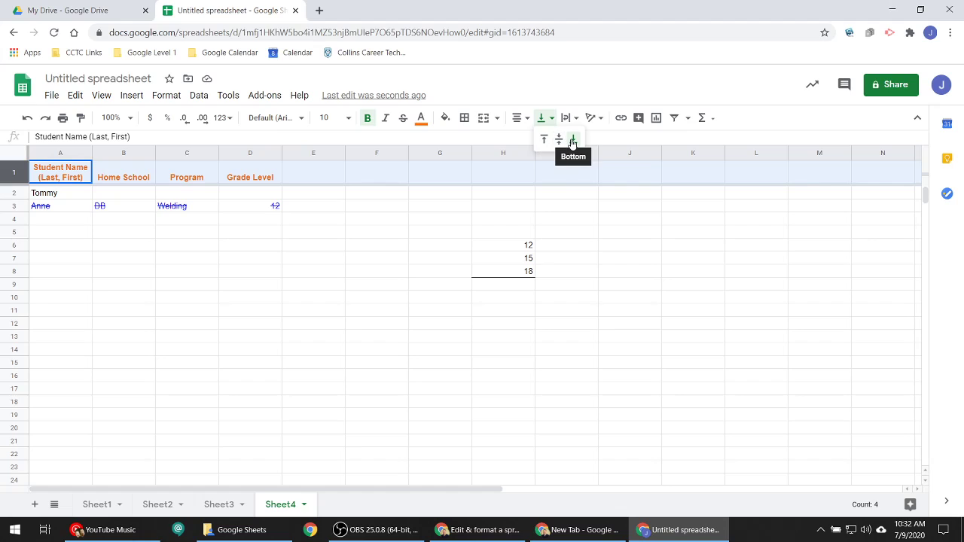
{"action": "left_click", "coordinate": [565, 143]}
{"action": "left_click", "coordinate": [149, 173]}
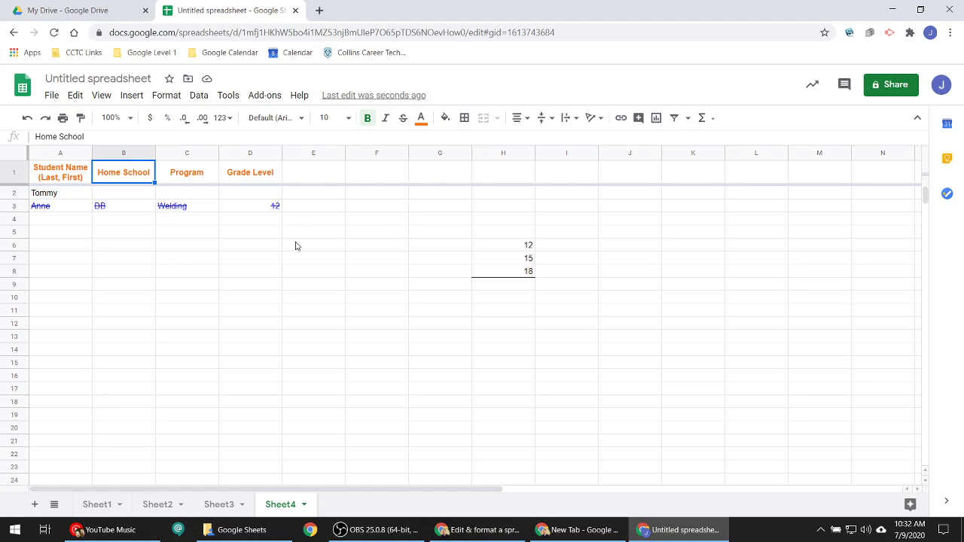
- Change the font of header row 1 to Comic Sans MS
{"action": "left_click", "coordinate": [22, 177]}
{"action": "left_click", "coordinate": [275, 117]}
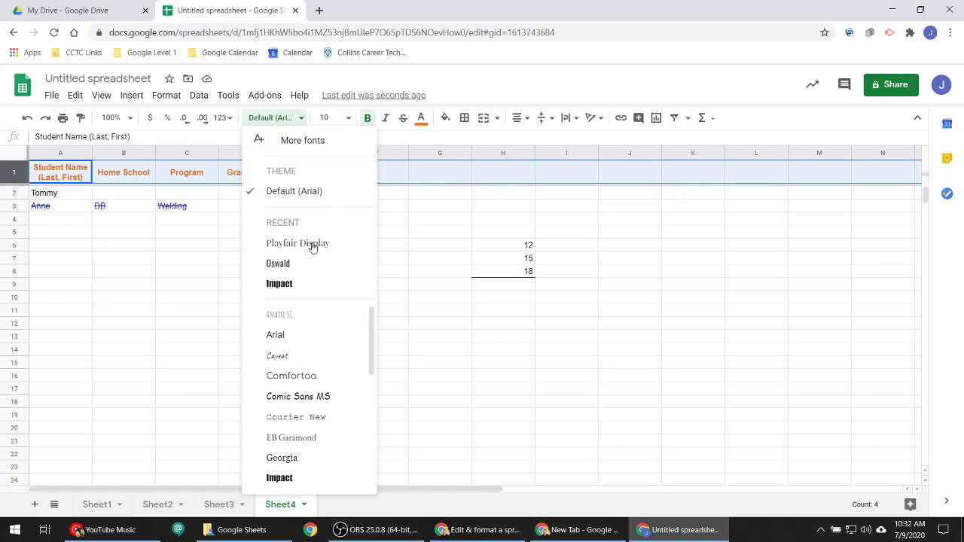
{"action": "scroll", "coordinate": [310, 339], "scroll_direction": "down", "scroll_amount": 2}
{"action": "scroll", "coordinate": [309, 331], "scroll_direction": "up", "scroll_amount": 1}
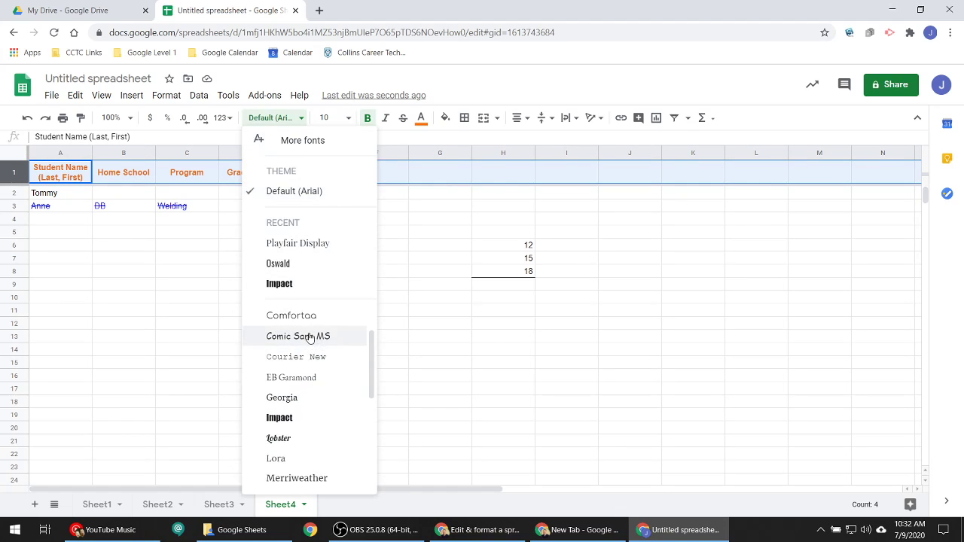
{"action": "left_click", "coordinate": [309, 336]}
{"action": "left_click", "coordinate": [121, 275]}
{"action": "left_click", "coordinate": [271, 182]}
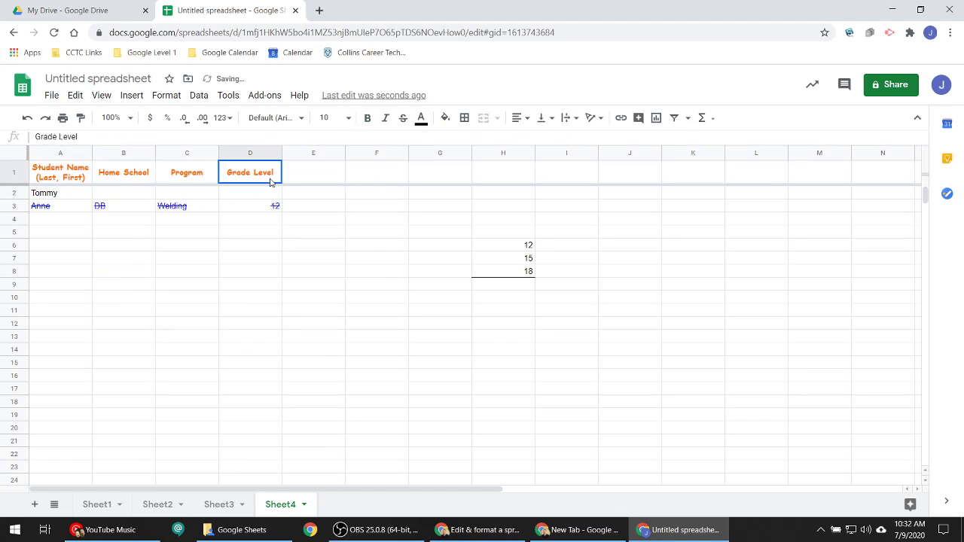
- Set the font size of header row 1 to 14
{"action": "left_click", "coordinate": [21, 172]}
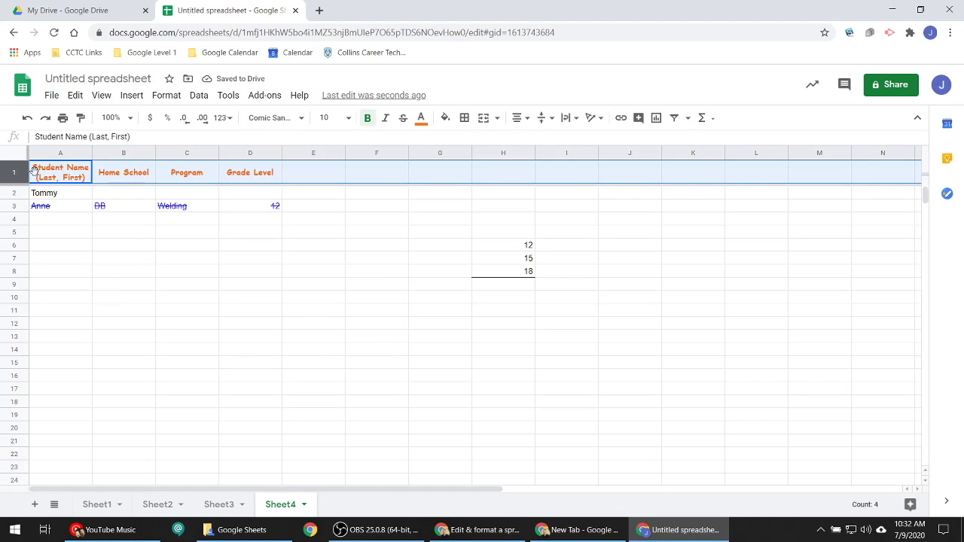
{"action": "left_click", "coordinate": [331, 117]}
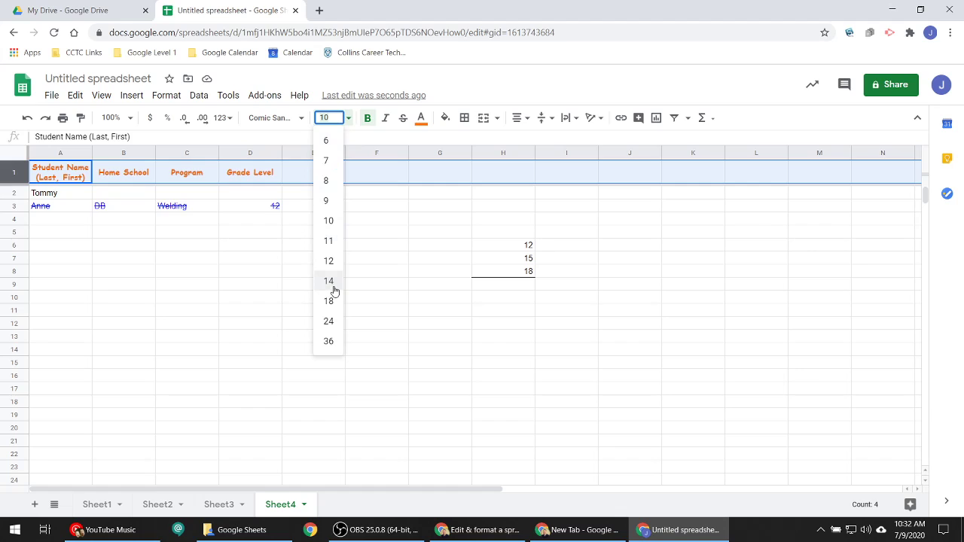
{"action": "left_click", "coordinate": [328, 281]}
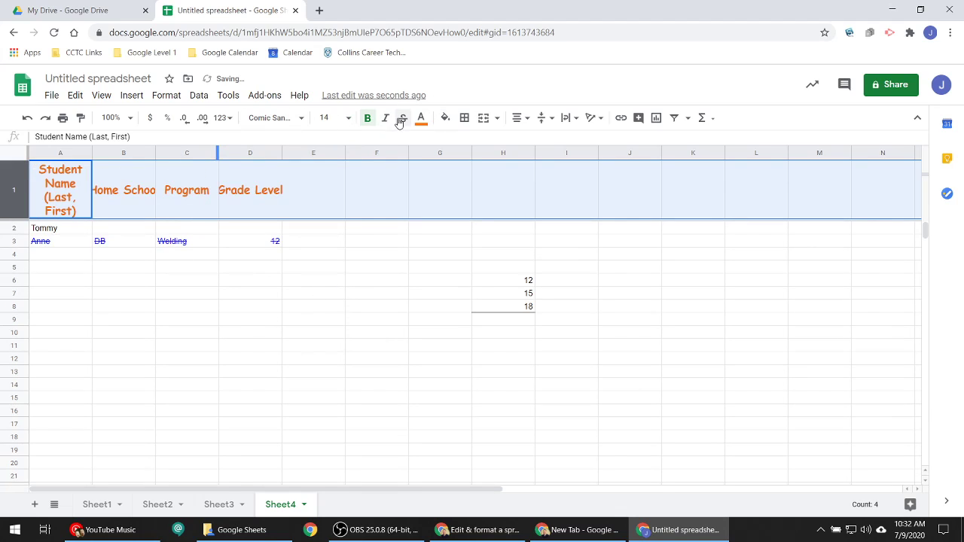
{"action": "left_click", "coordinate": [484, 119]}
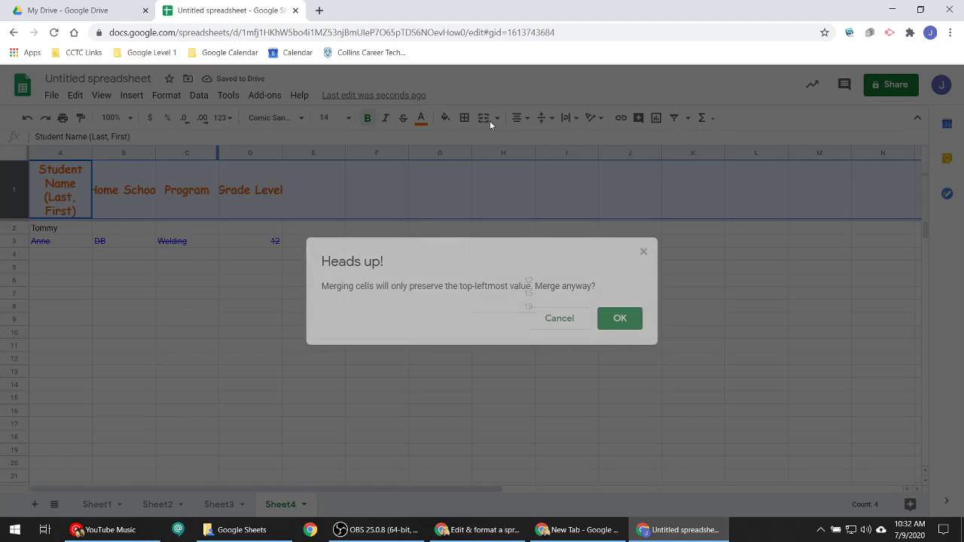
{"action": "left_click", "coordinate": [643, 252]}
{"action": "left_click", "coordinate": [286, 196]}
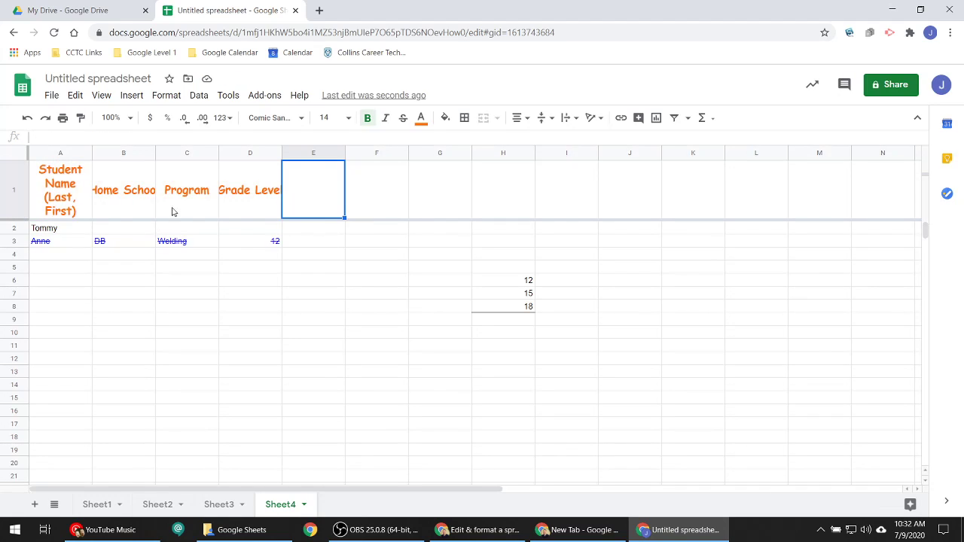
{"action": "left_click", "coordinate": [265, 226]}
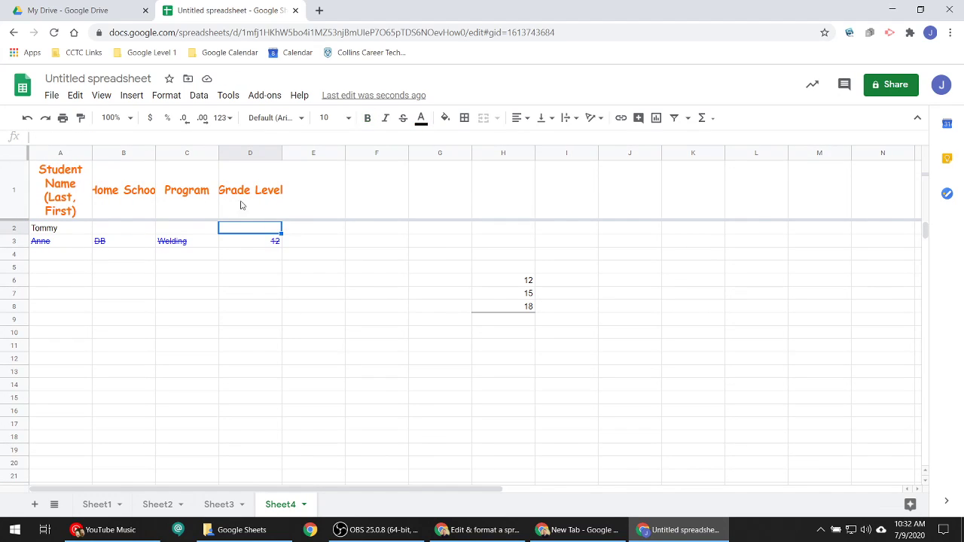
- Merge header cell D1 with the empty cell E1 and unmerge them again
{"action": "left_click_drag", "start_coordinate": [241, 205], "coordinate": [314, 198]}
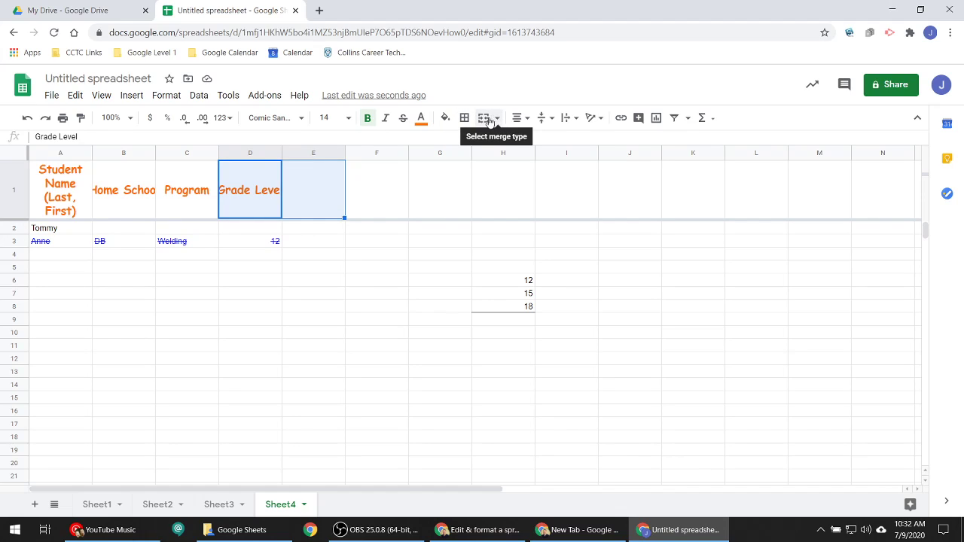
{"action": "left_click", "coordinate": [486, 118]}
{"action": "left_click", "coordinate": [497, 119]}
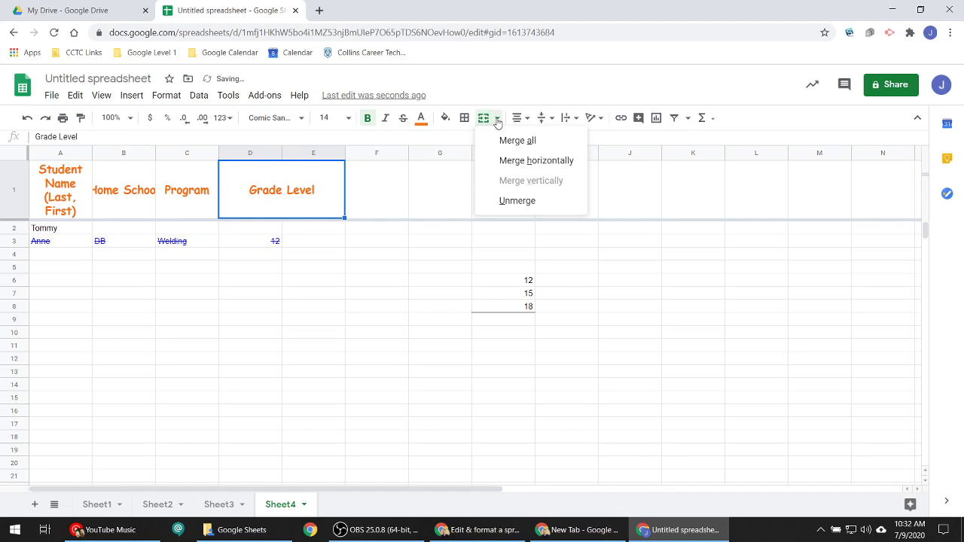
{"action": "left_click", "coordinate": [520, 202]}
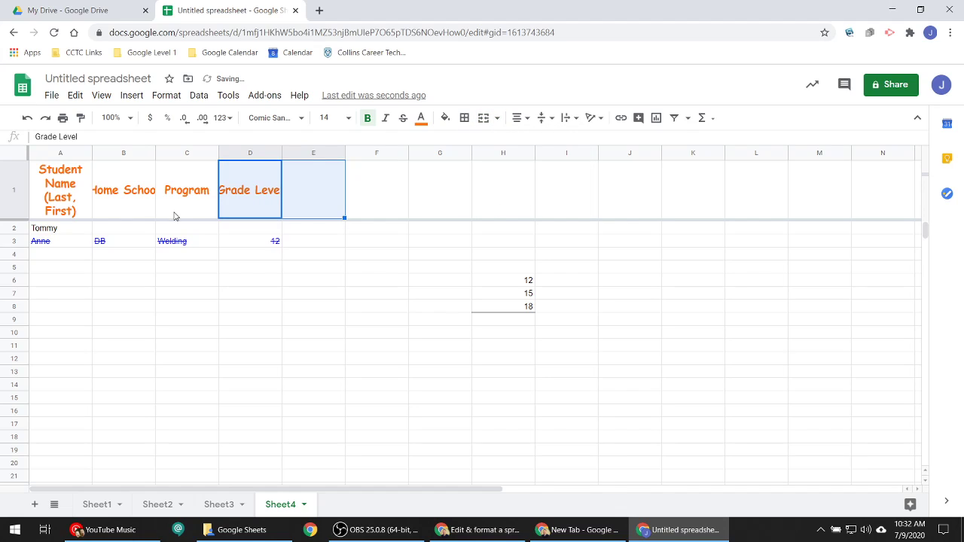
- Rotate the text of header cell A1 down and undo the rotation
{"action": "left_click", "coordinate": [554, 255]}
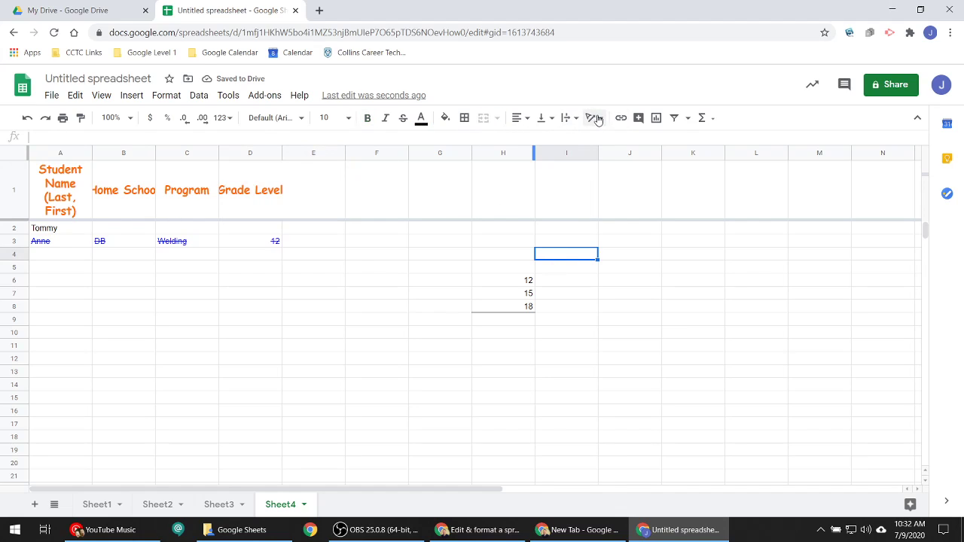
{"action": "left_click", "coordinate": [593, 118]}
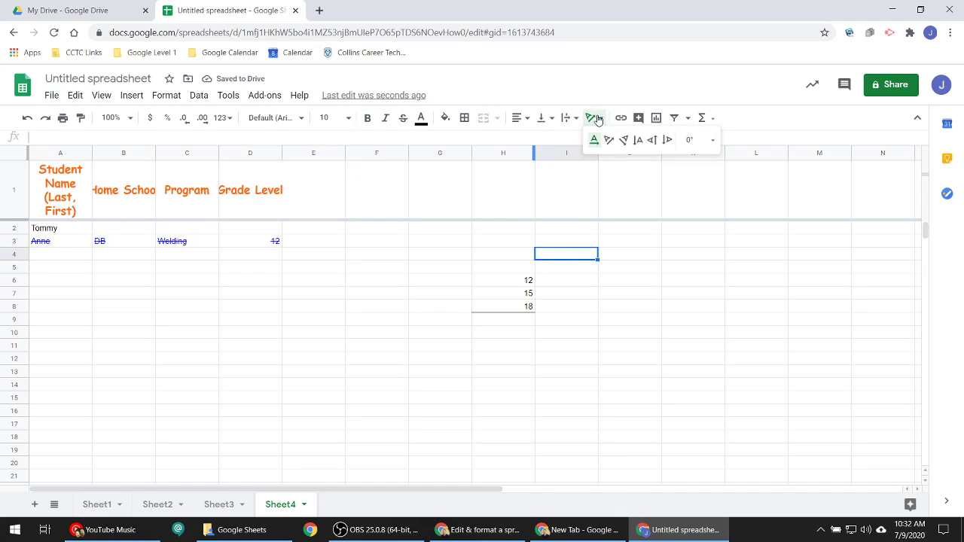
{"action": "left_click", "coordinate": [66, 202]}
{"action": "left_click", "coordinate": [593, 118]}
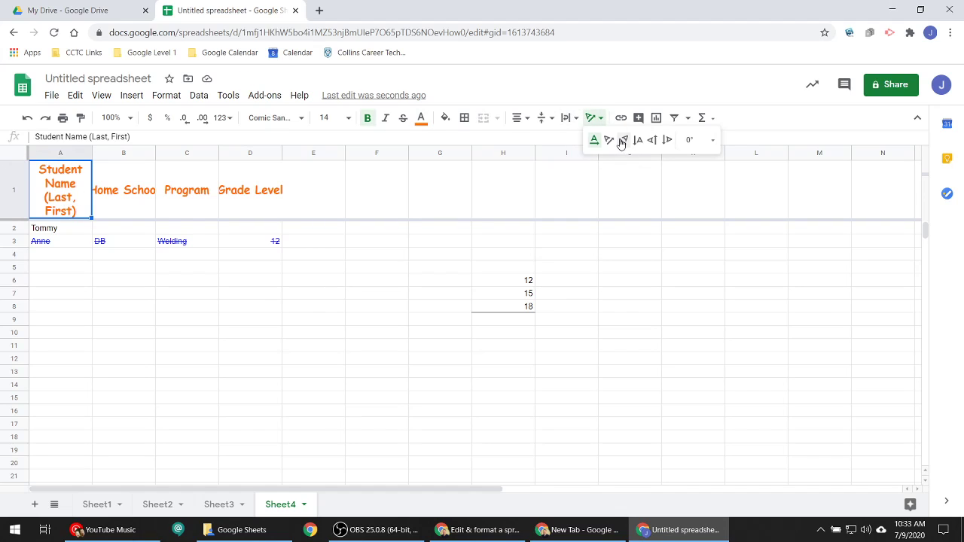
{"action": "left_click", "coordinate": [666, 141]}
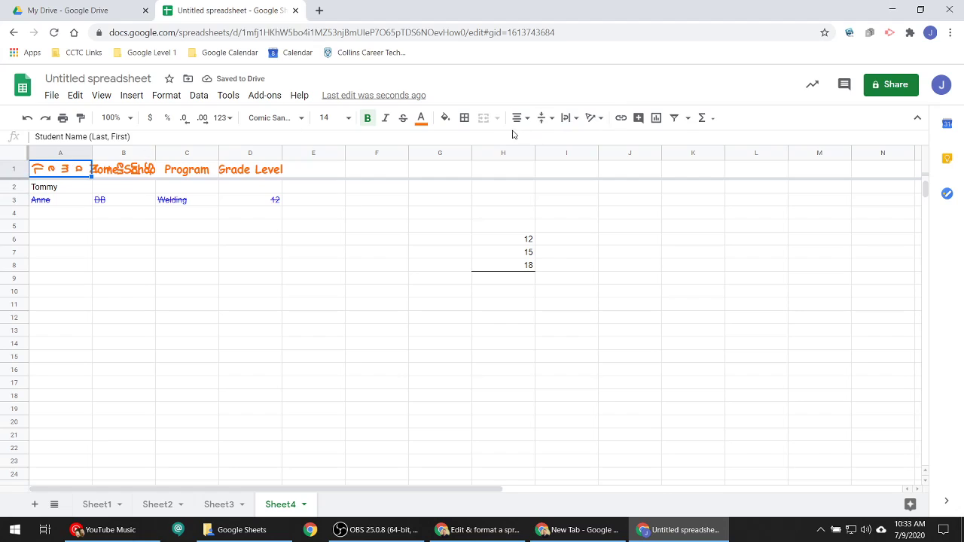
{"action": "key", "text": "ctrl+z"}
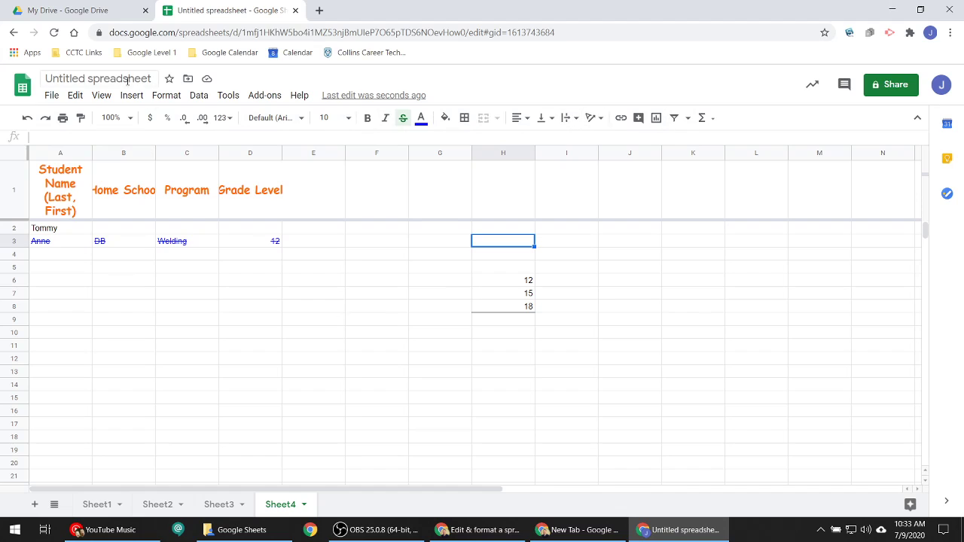
{"action": "left_click", "coordinate": [165, 94]}
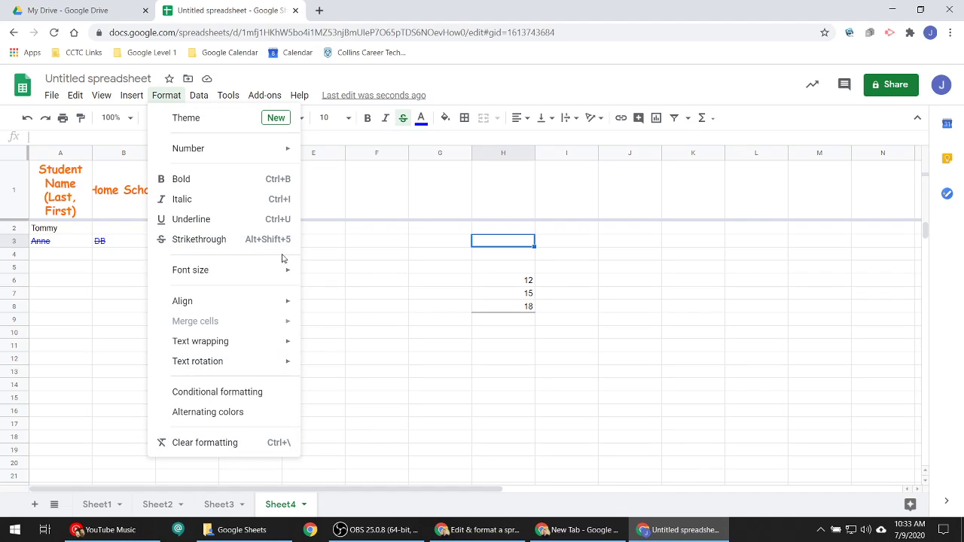
{"action": "left_click", "coordinate": [359, 247]}
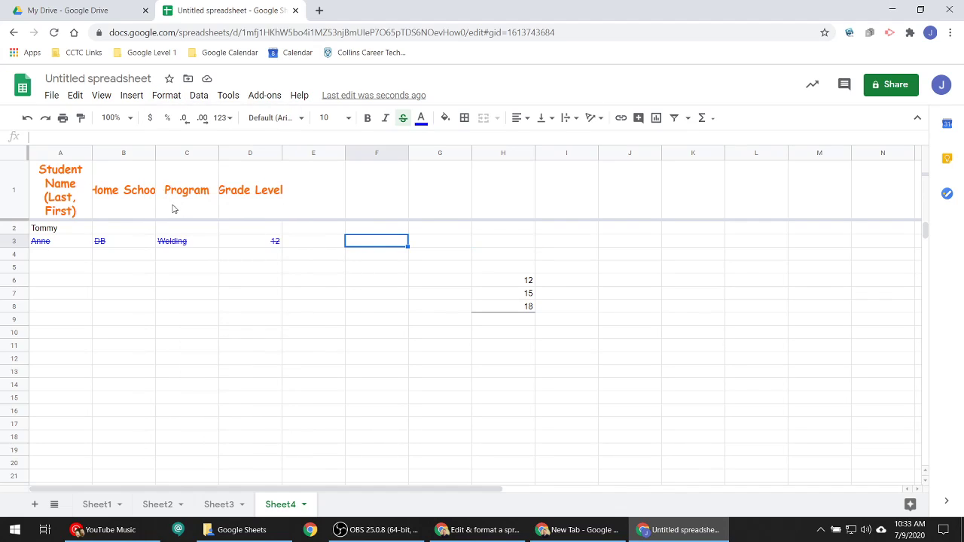